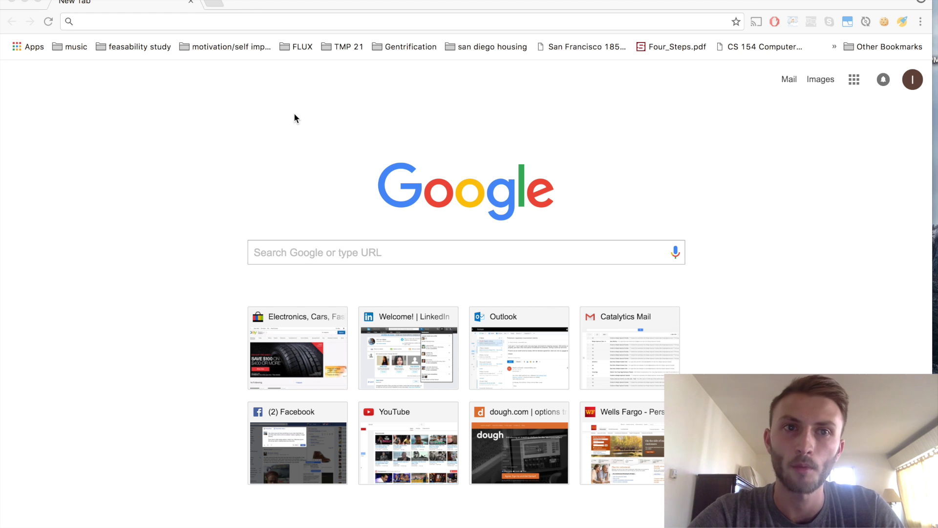
- Go to tdameritrade.com and choose Open New Account to begin the application
{"action": "left_click", "coordinate": [221, 27]}
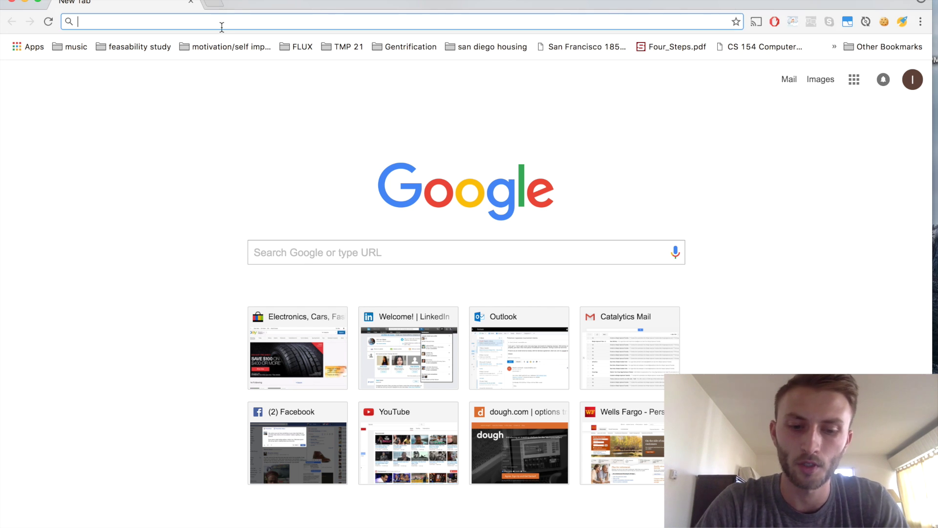
{"action": "type", "text": "tdameritr"}
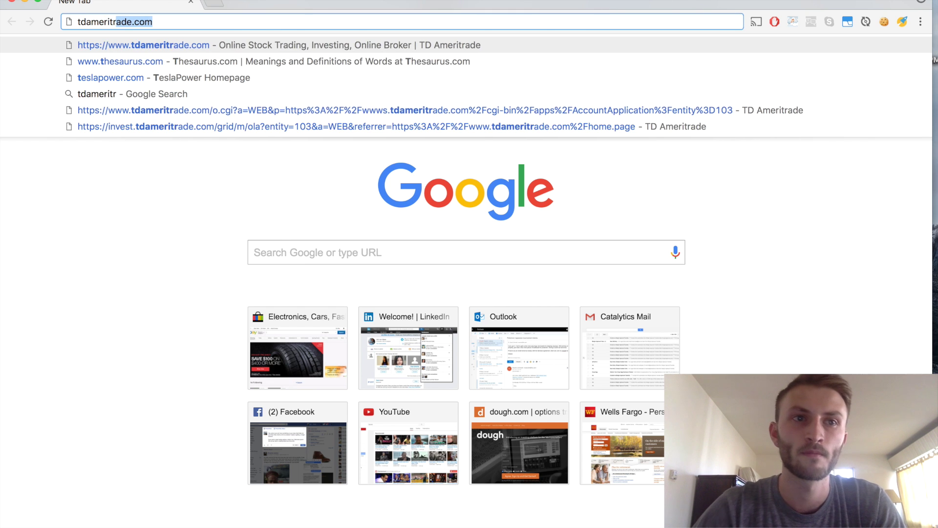
{"action": "key", "text": "Return"}
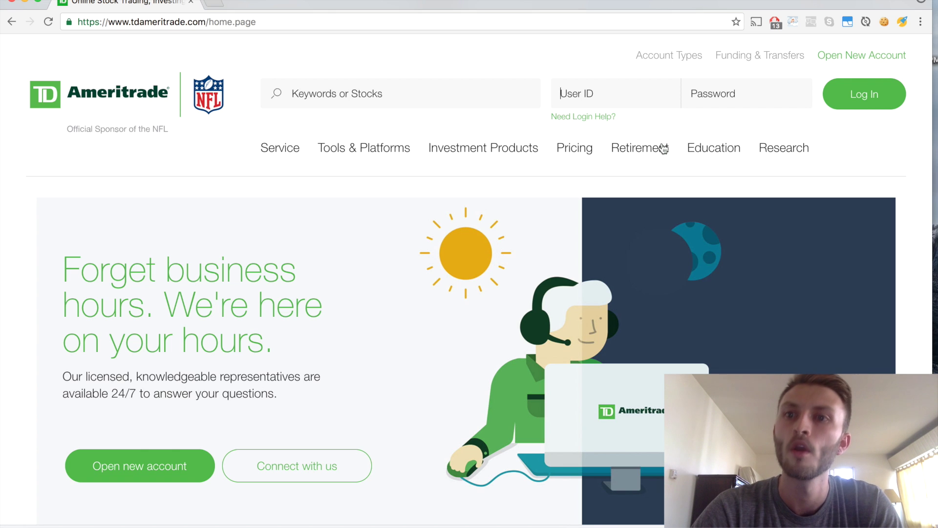
{"action": "left_click", "coordinate": [856, 57]}
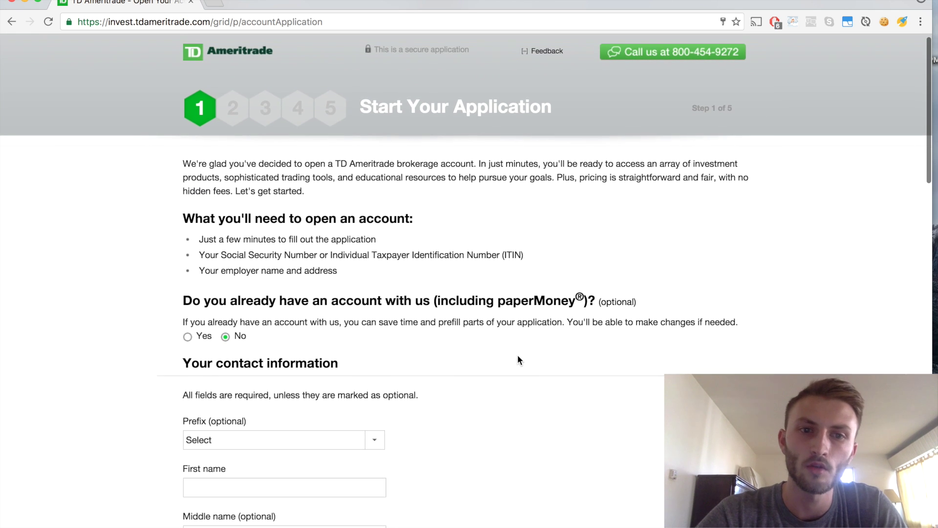
- Select the Individual account type under Most Common
{"action": "scroll", "coordinate": [518, 355], "scroll_direction": "down", "scroll_amount": 2}
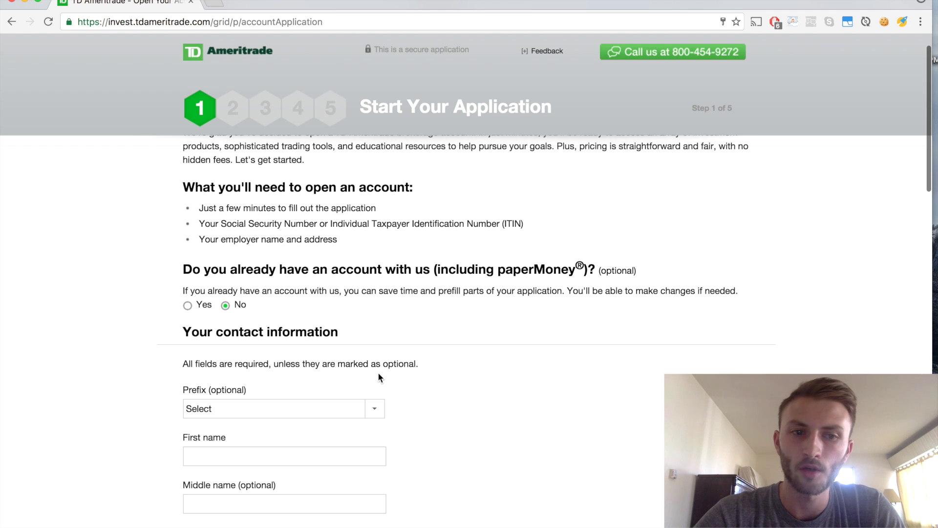
{"action": "scroll", "coordinate": [379, 377], "scroll_direction": "down", "scroll_amount": 4}
{"action": "scroll", "coordinate": [396, 337], "scroll_direction": "down", "scroll_amount": 2}
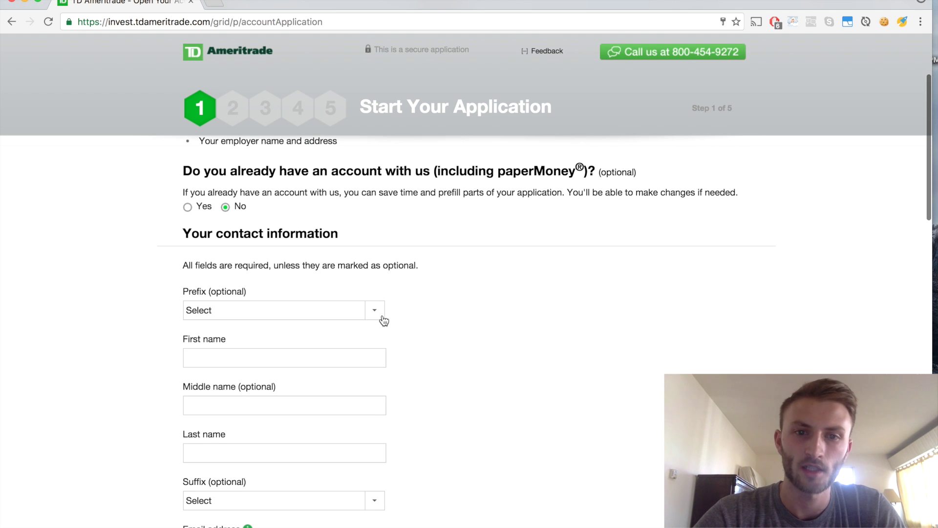
{"action": "scroll", "coordinate": [384, 320], "scroll_direction": "down", "scroll_amount": 2}
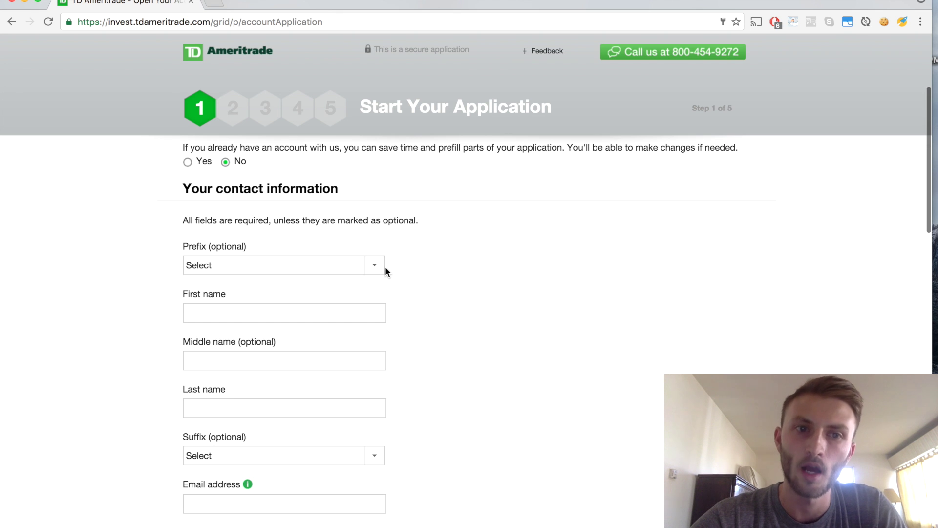
{"action": "scroll", "coordinate": [384, 273], "scroll_direction": "down", "scroll_amount": 1}
{"action": "scroll", "coordinate": [383, 277], "scroll_direction": "down", "scroll_amount": 1}
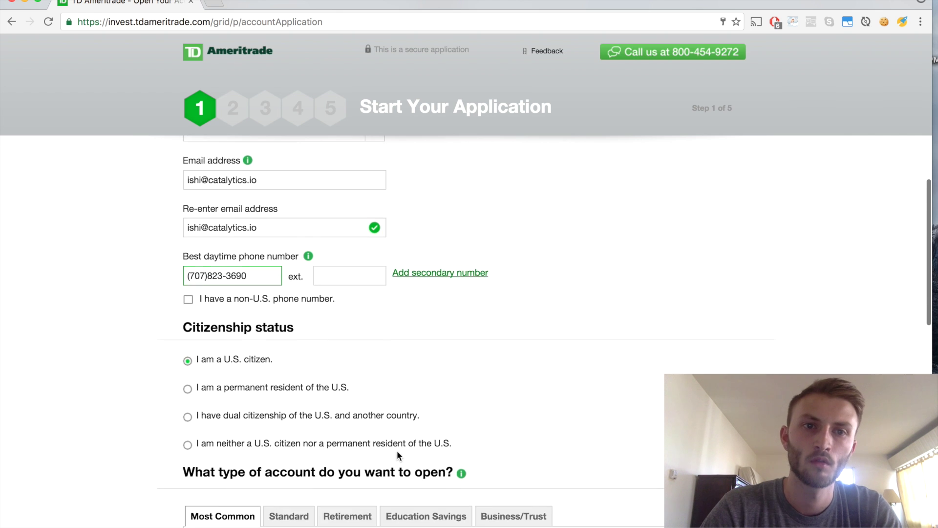
{"action": "scroll", "coordinate": [398, 451], "scroll_direction": "down", "scroll_amount": 5}
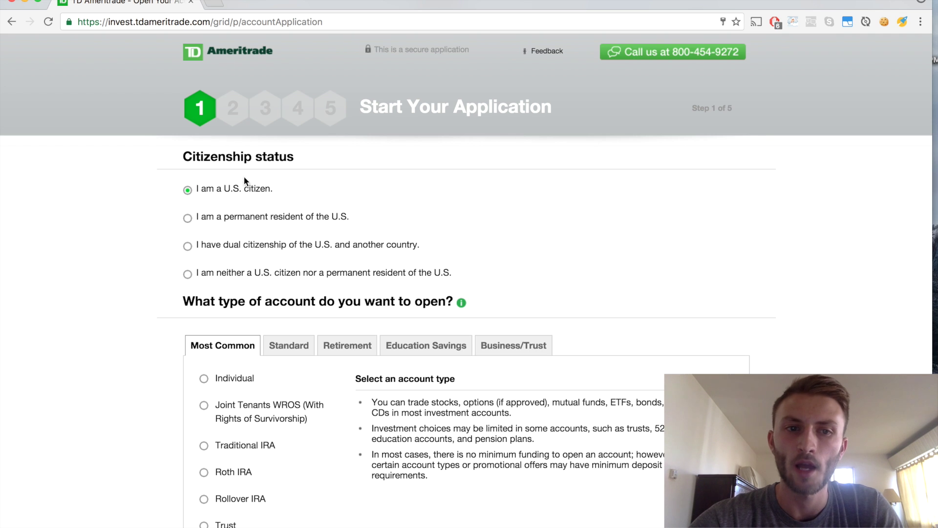
{"action": "scroll", "coordinate": [526, 255], "scroll_direction": "down", "scroll_amount": 3}
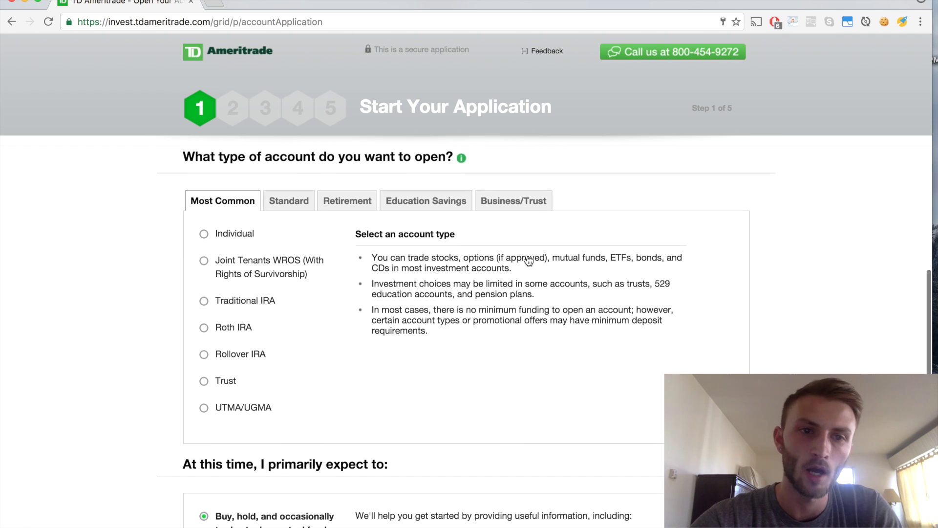
{"action": "left_click", "coordinate": [203, 234]}
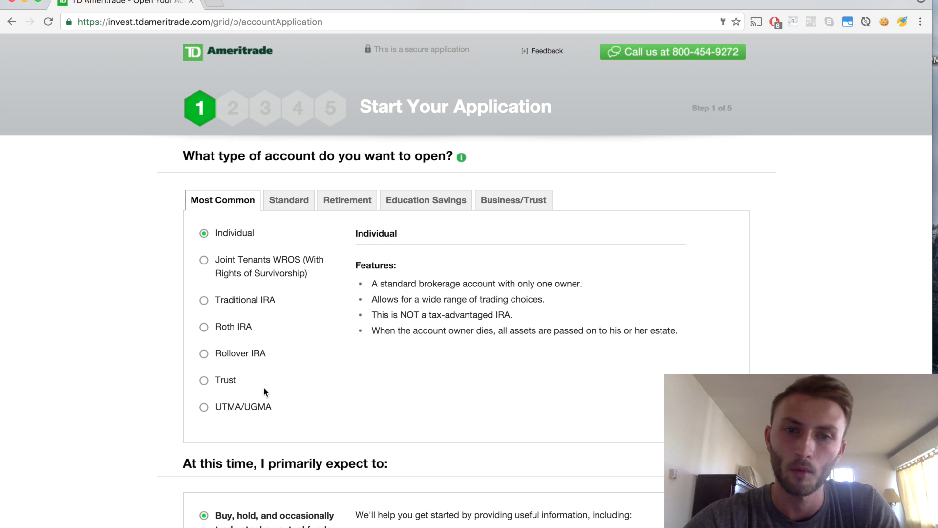
{"action": "scroll", "coordinate": [690, 300], "scroll_direction": "down", "scroll_amount": 3}
- Pick the active-trading goal, answer No to new-to-investing, and delete the 220 offer code
{"action": "scroll", "coordinate": [690, 300], "scroll_direction": "down", "scroll_amount": 8}
{"action": "scroll", "coordinate": [439, 248], "scroll_direction": "up", "scroll_amount": 1}
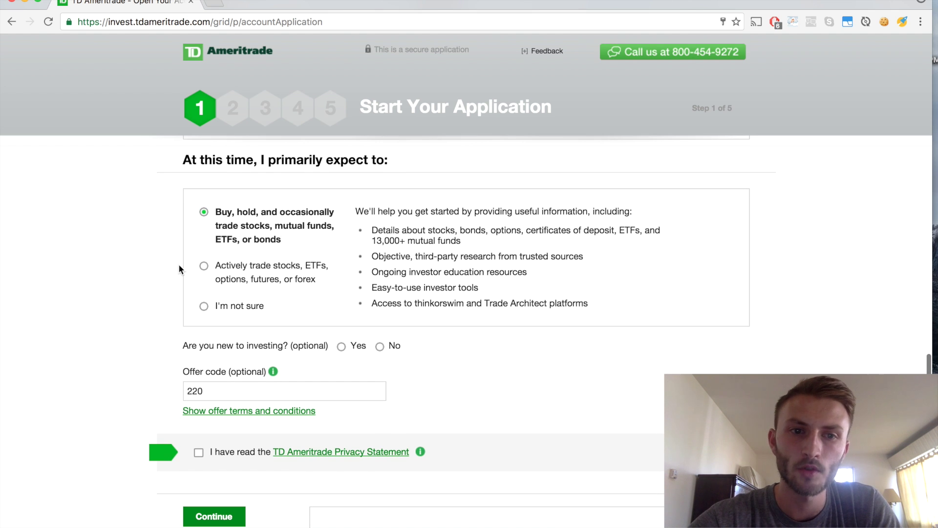
{"action": "left_click", "coordinate": [204, 265]}
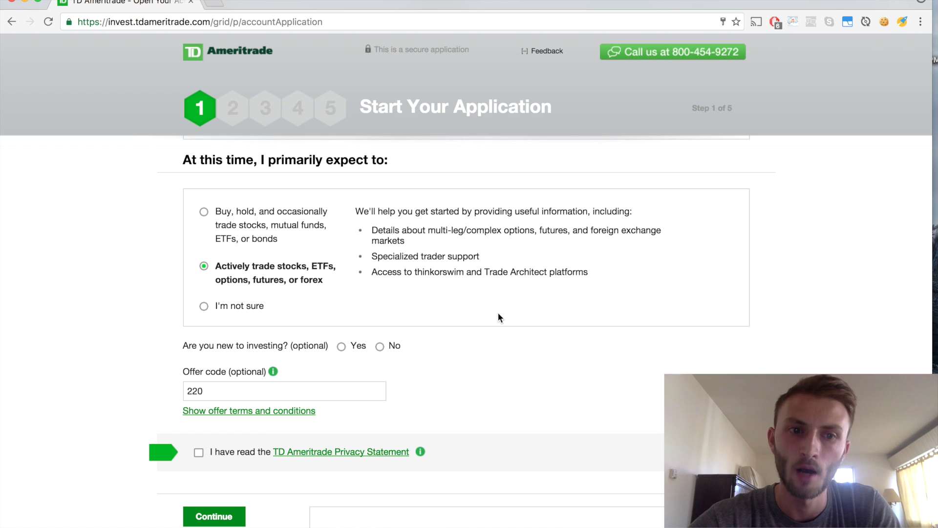
{"action": "scroll", "coordinate": [573, 368], "scroll_direction": "down", "scroll_amount": 2}
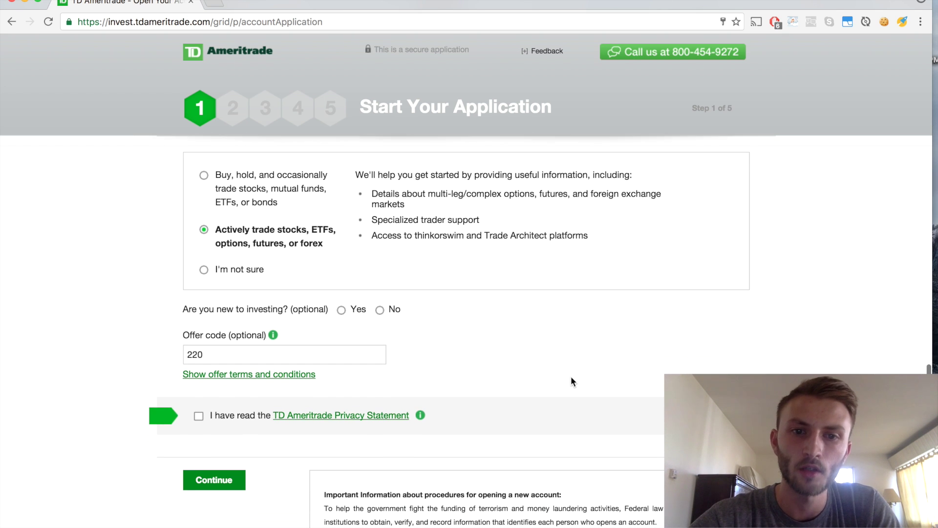
{"action": "left_click", "coordinate": [380, 311]}
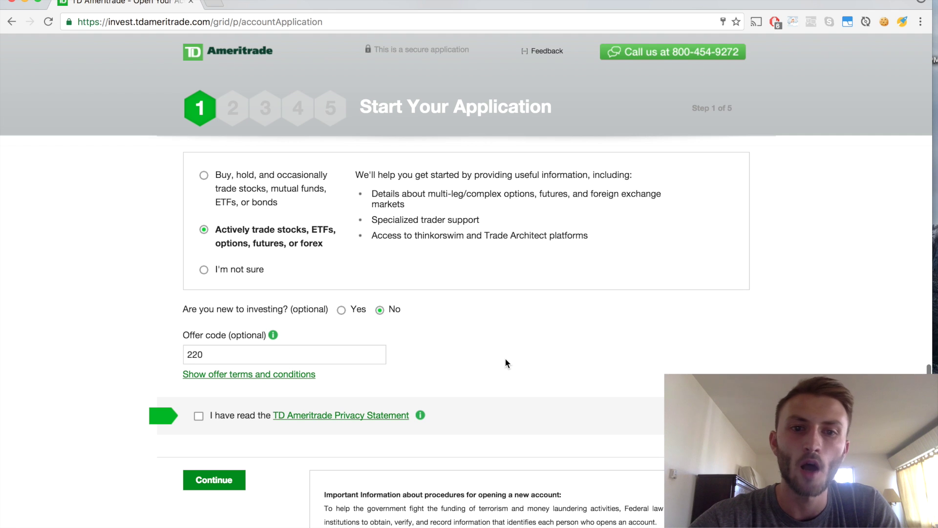
{"action": "scroll", "coordinate": [568, 391], "scroll_direction": "down", "scroll_amount": 1}
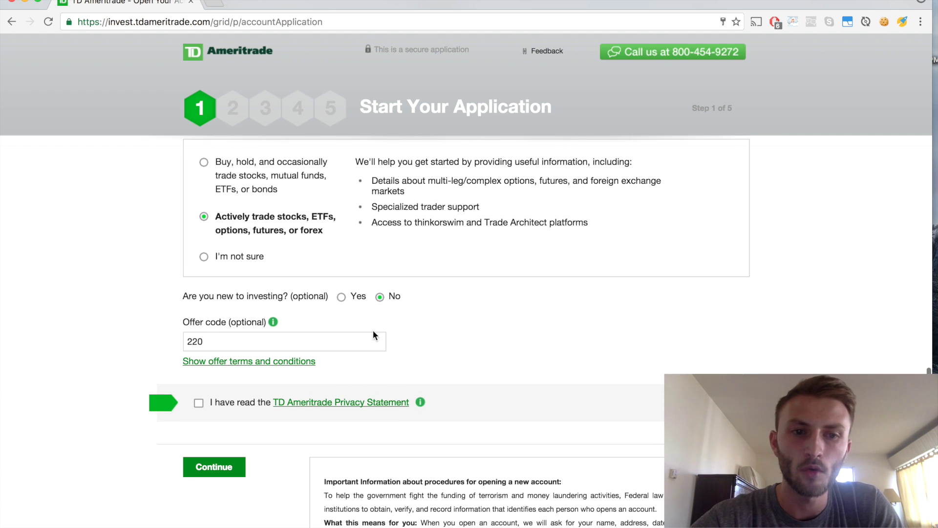
{"action": "left_click", "coordinate": [257, 338]}
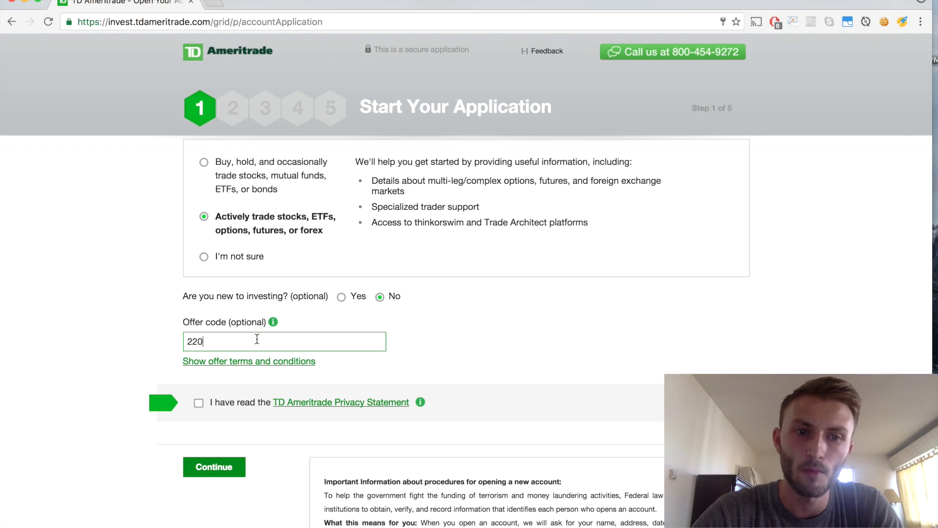
{"action": "key", "text": "BackSpace"}
{"action": "key", "text": "BackSpace"}
{"action": "key", "text": "BackSpace"}
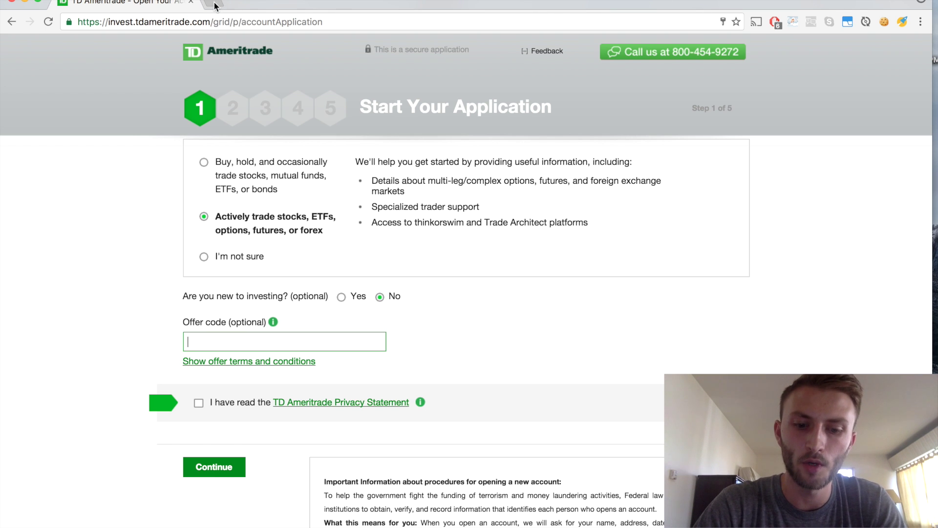
- In a new tab, open the margin account approval tutorial on the marginapproval.com blog
{"action": "left_click", "coordinate": [215, 5]}
{"action": "type", "text": "marginapproval.com"}
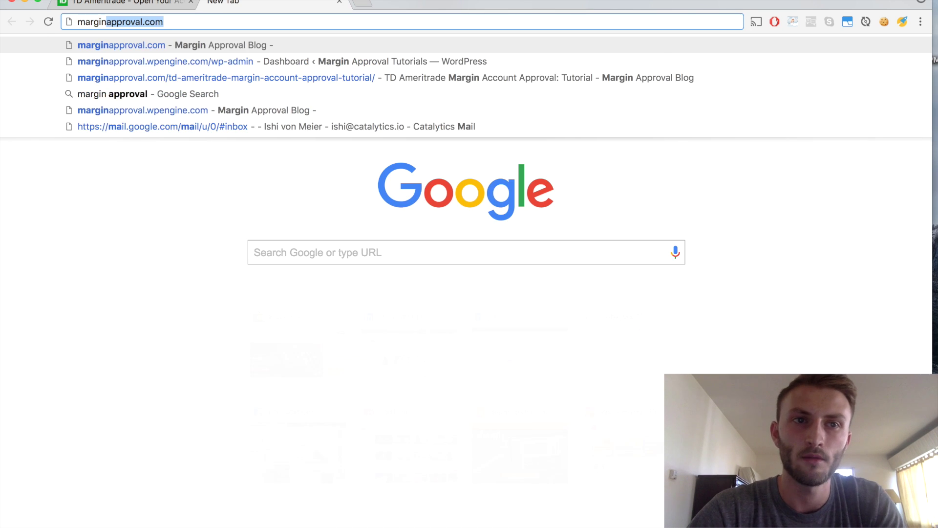
{"action": "key", "text": "Return"}
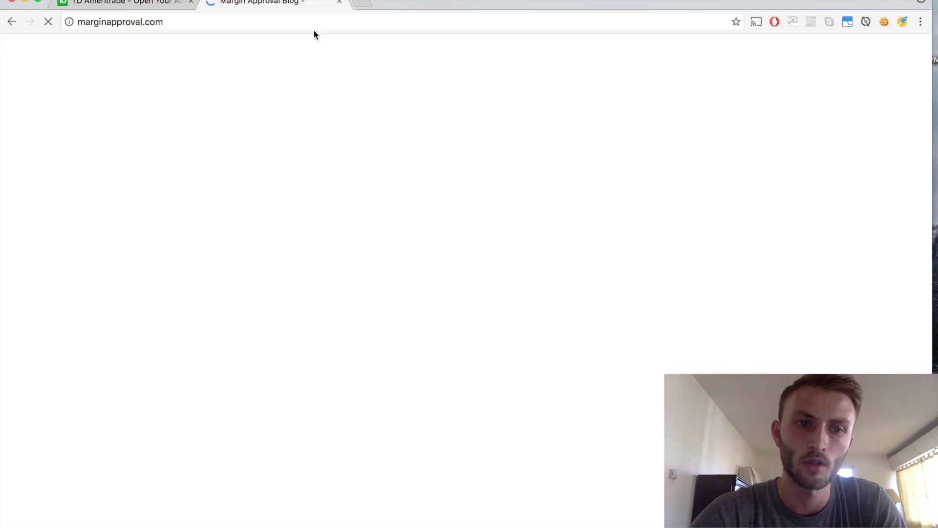
{"action": "scroll", "coordinate": [334, 337], "scroll_direction": "down", "scroll_amount": 3}
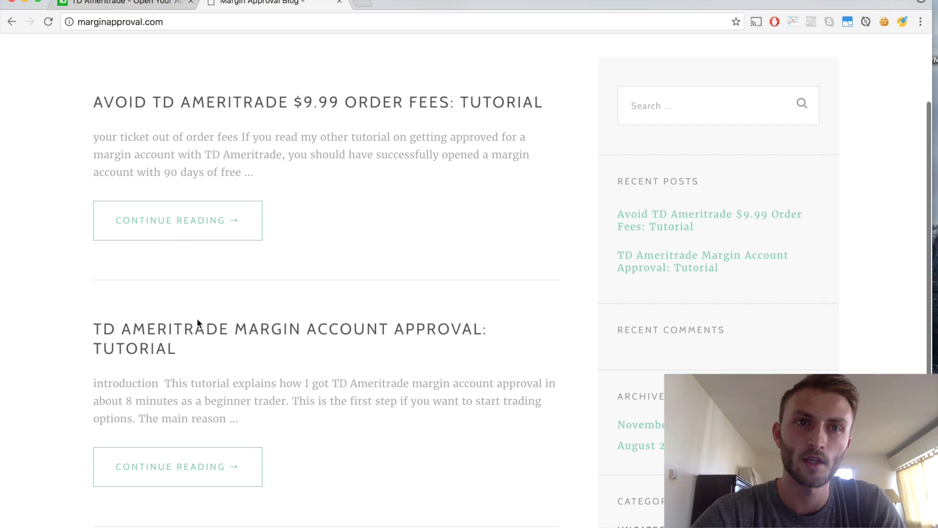
{"action": "left_click", "coordinate": [198, 330]}
- Enter your full legal name and email address to request the 90-day free trading offer code
{"action": "scroll", "coordinate": [430, 339], "scroll_direction": "down", "scroll_amount": 10}
{"action": "scroll", "coordinate": [431, 342], "scroll_direction": "down", "scroll_amount": 20}
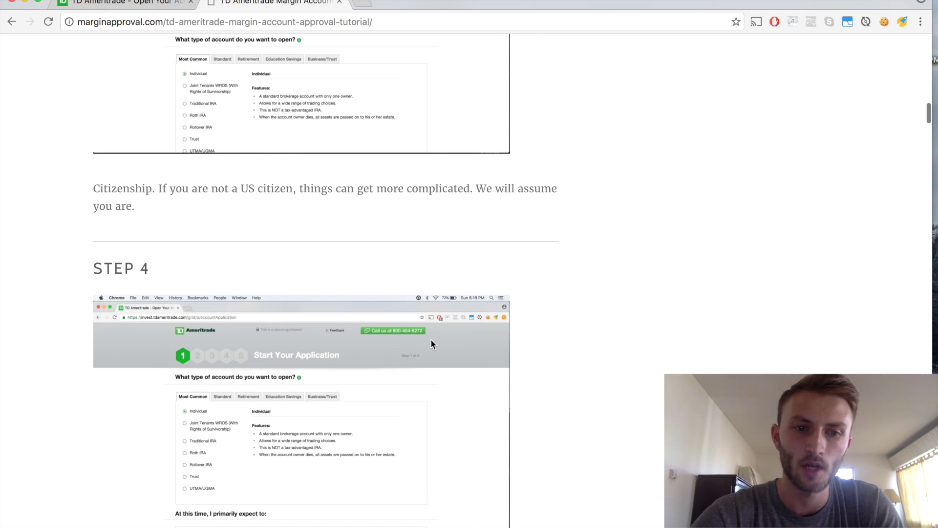
{"action": "scroll", "coordinate": [431, 342], "scroll_direction": "down", "scroll_amount": 7}
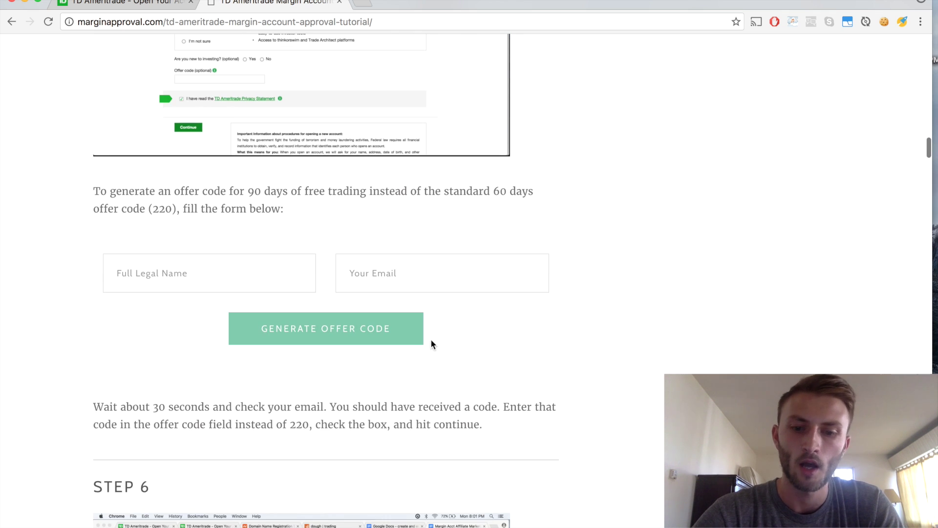
{"action": "left_click", "coordinate": [214, 263]}
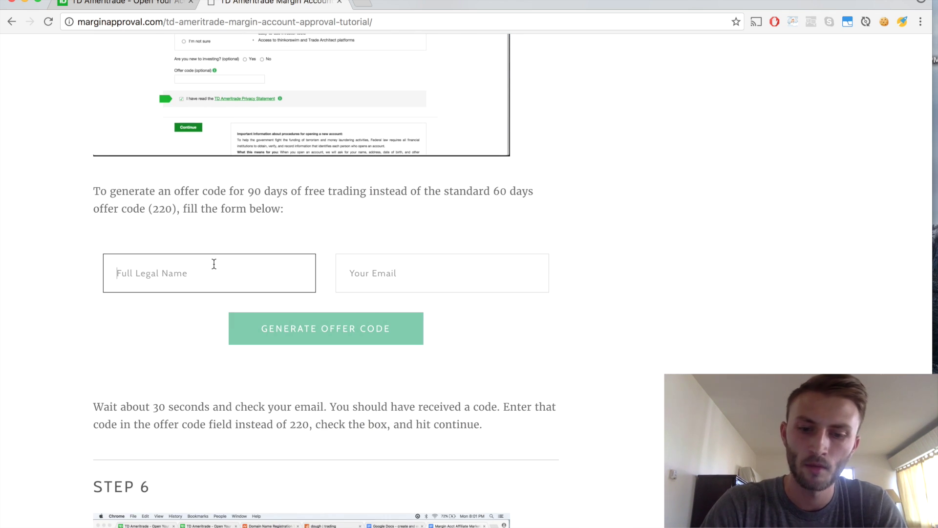
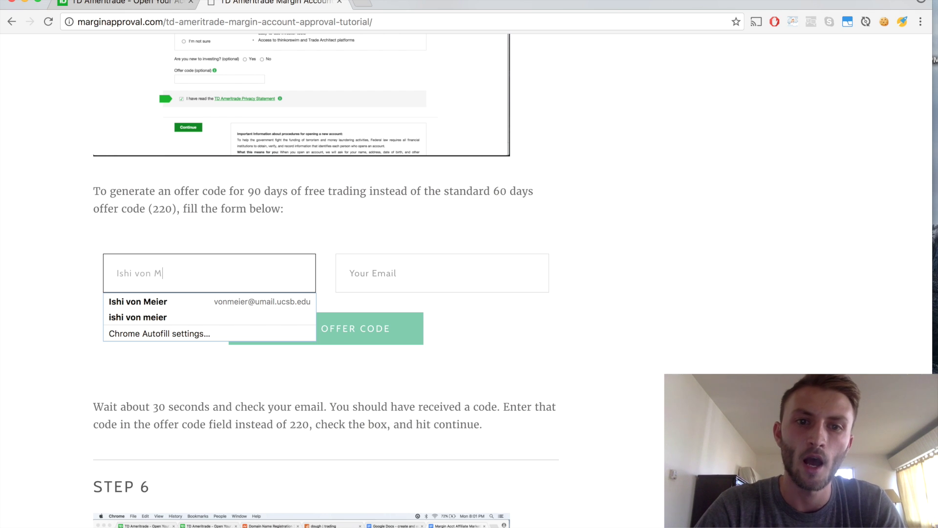
{"action": "left_click", "coordinate": [411, 272]}
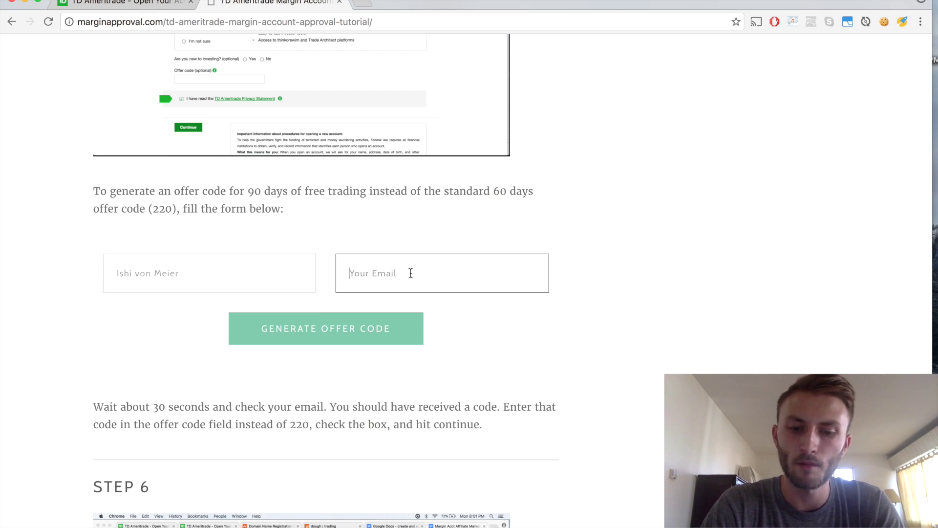
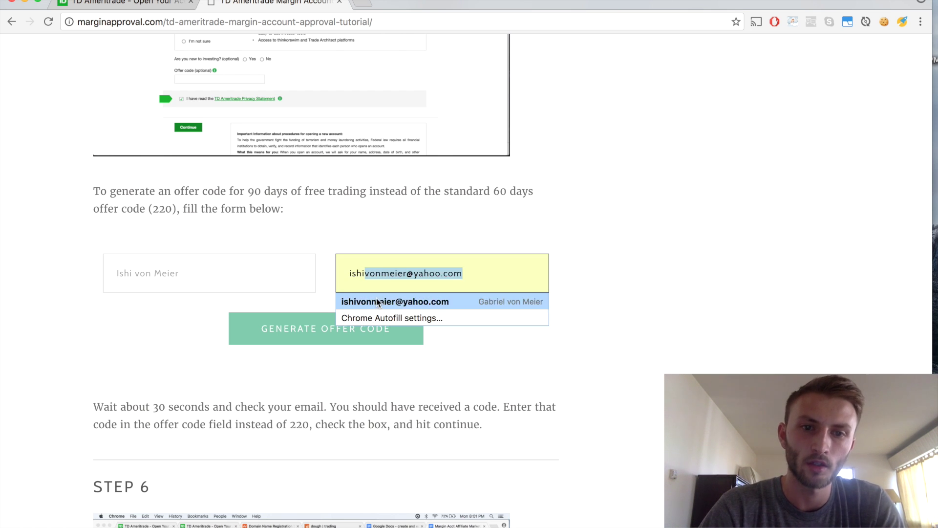
{"action": "left_click", "coordinate": [539, 301]}
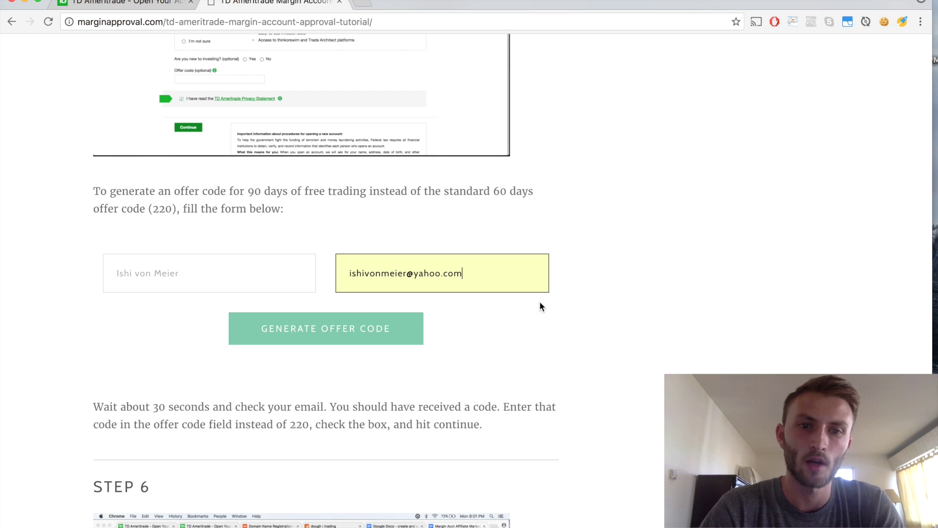
{"action": "left_click", "coordinate": [362, 330]}
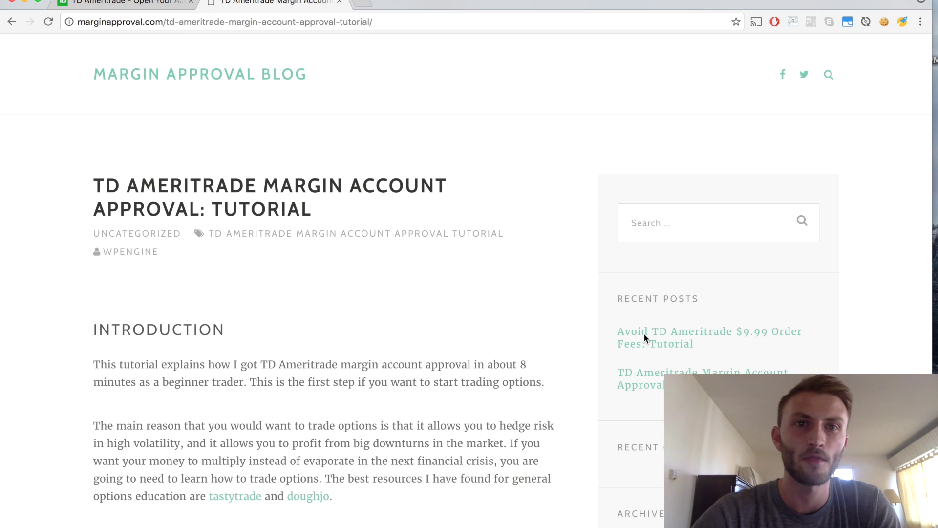
- Open the 'Success! - Margin Approval' email in Gmail and highlight offer code 211
{"action": "left_click", "coordinate": [399, 21]}
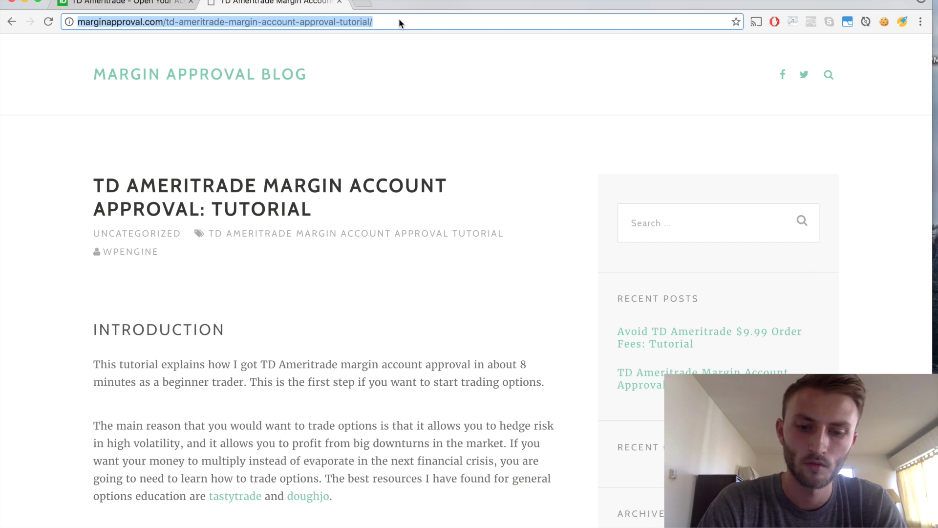
{"action": "type", "text": "y"}
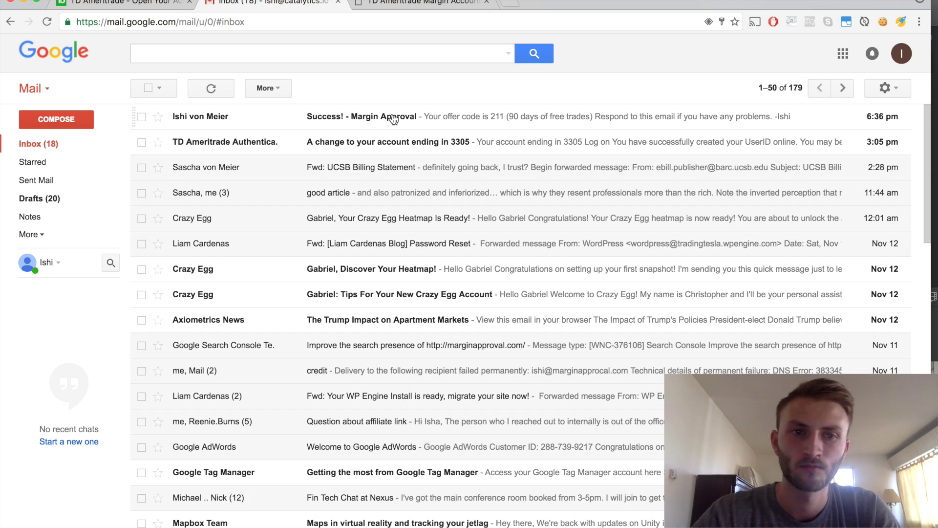
{"action": "left_click", "coordinate": [393, 118]}
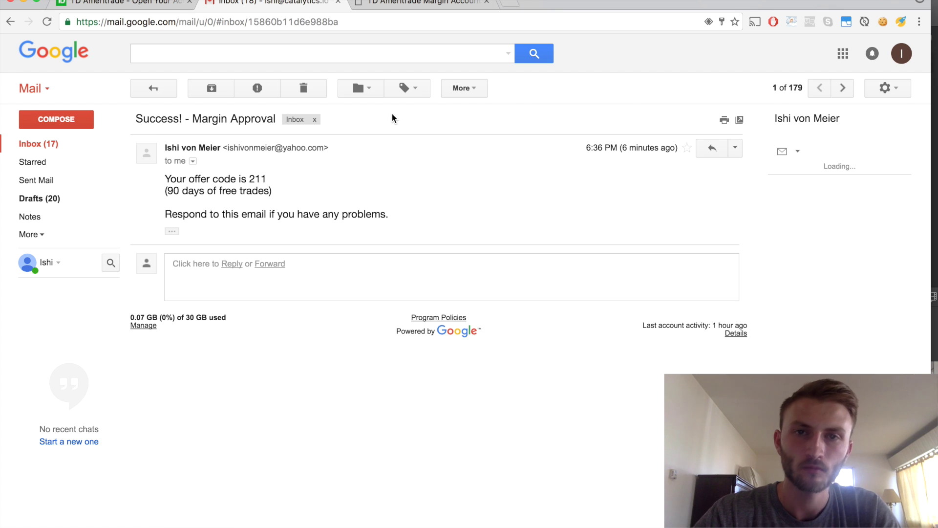
{"action": "left_click_drag", "start_coordinate": [248, 178], "coordinate": [308, 183]}
{"action": "left_click", "coordinate": [335, 184]}
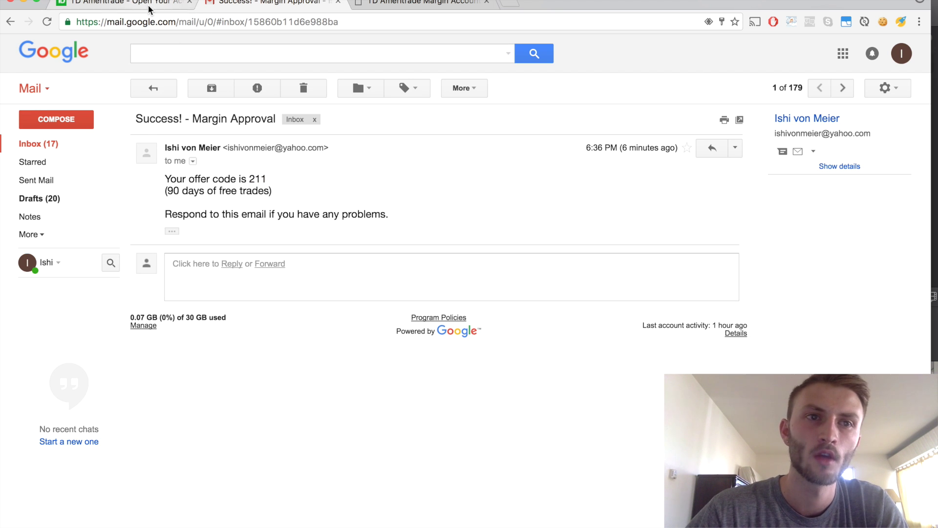
{"action": "left_click", "coordinate": [150, 9]}
- Leave the offer code blank, tick the privacy statement box, and continue to step 2
{"action": "scroll", "coordinate": [447, 424], "scroll_direction": "down", "scroll_amount": 3}
{"action": "left_click", "coordinate": [256, 361]}
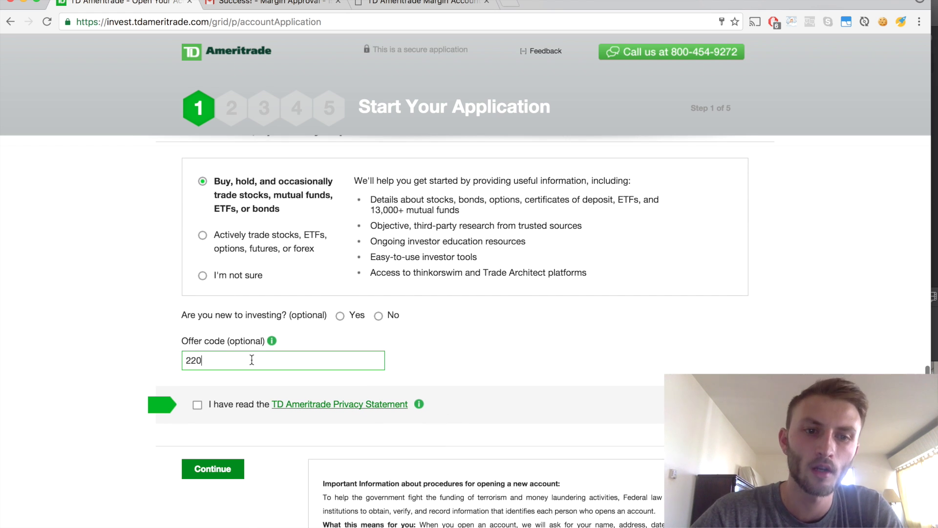
{"action": "key", "text": "BackSpace"}
{"action": "key", "text": "BackSpace"}
{"action": "type", "text": "12"}
{"action": "scroll", "coordinate": [360, 388], "scroll_direction": "down", "scroll_amount": 3}
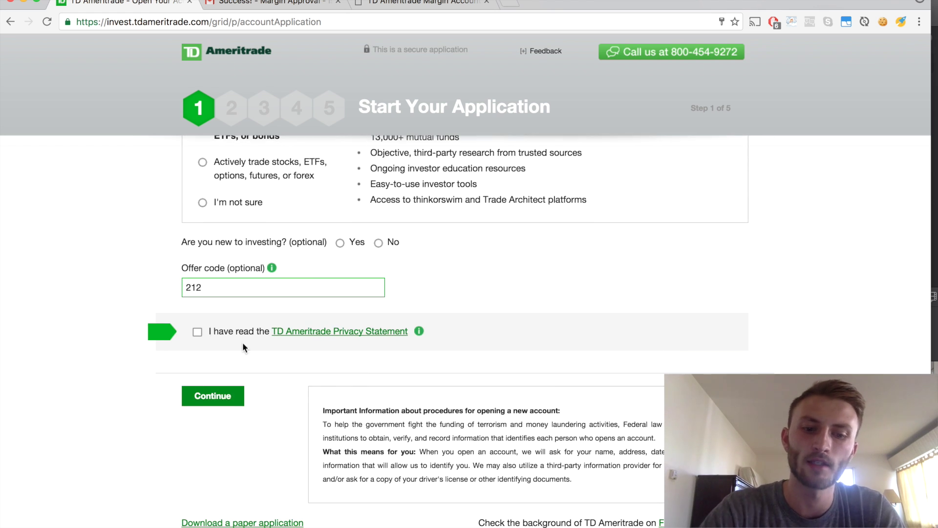
{"action": "key", "text": "BackSpace"}
{"action": "key", "text": "BackSpace"}
{"action": "key", "text": "BackSpace"}
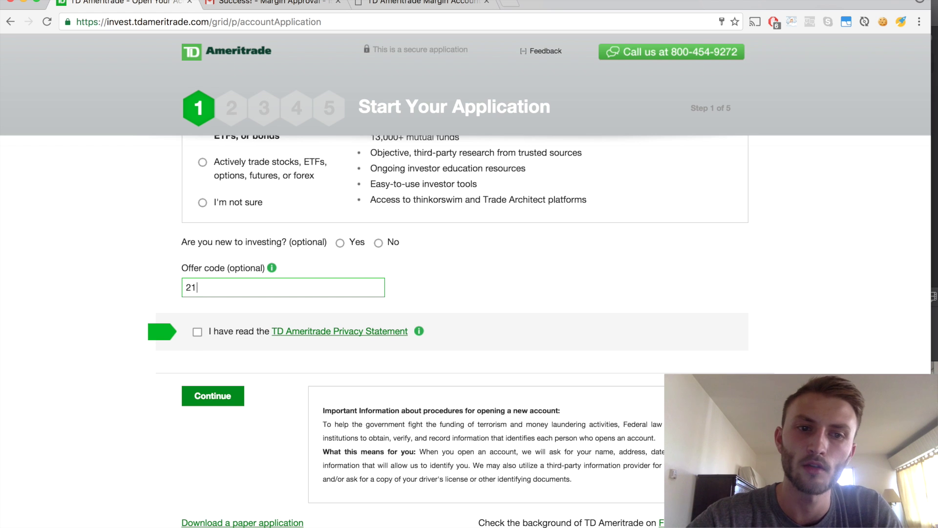
{"action": "left_click", "coordinate": [196, 332]}
{"action": "scroll", "coordinate": [292, 378], "scroll_direction": "down", "scroll_amount": 1}
{"action": "scroll", "coordinate": [292, 380], "scroll_direction": "down", "scroll_amount": 2}
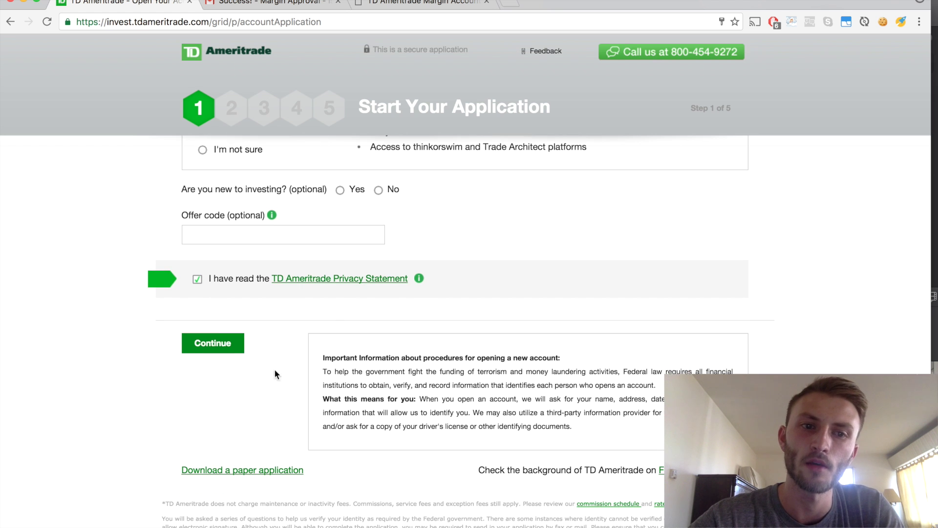
{"action": "left_click", "coordinate": [217, 348]}
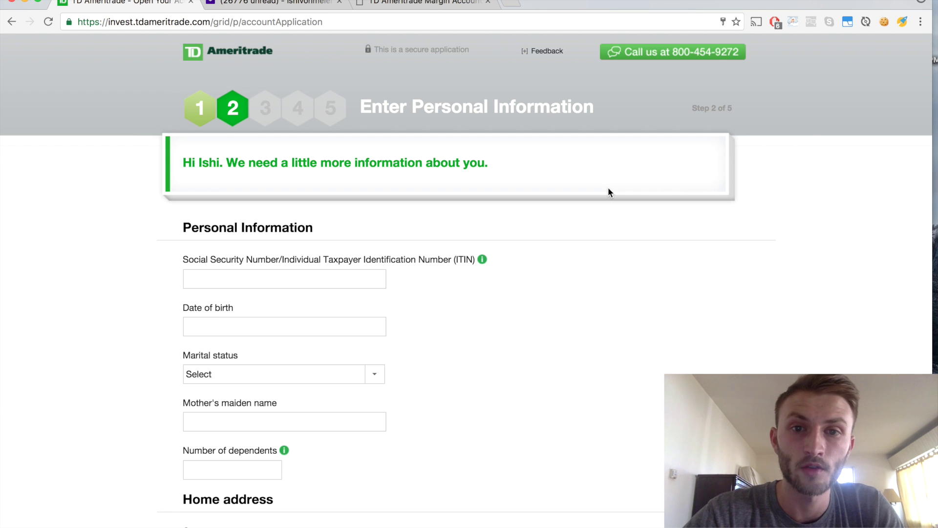
- Go over the personal and home address details, including California and ZIP 94611
{"action": "scroll", "coordinate": [618, 260], "scroll_direction": "down", "scroll_amount": 1}
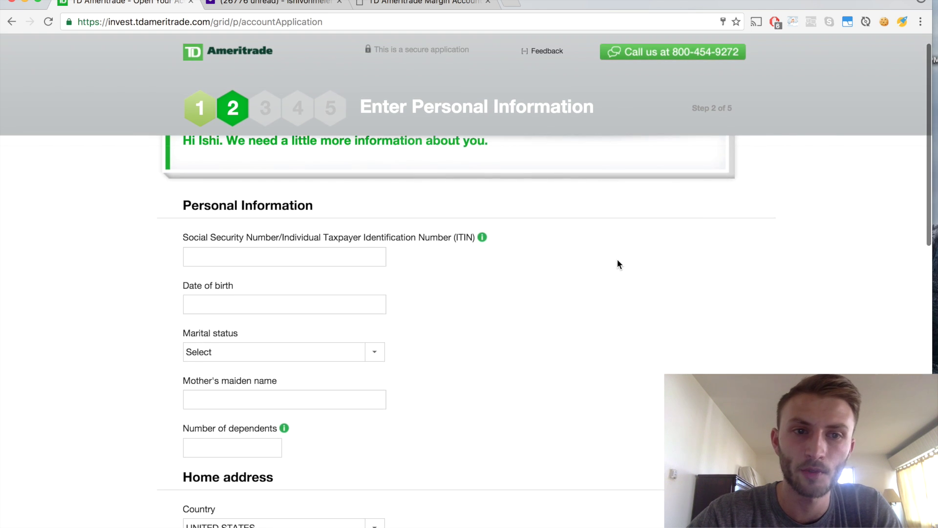
{"action": "scroll", "coordinate": [617, 264], "scroll_direction": "up", "scroll_amount": 1}
{"action": "scroll", "coordinate": [617, 263], "scroll_direction": "down", "scroll_amount": 1}
{"action": "scroll", "coordinate": [617, 264], "scroll_direction": "up", "scroll_amount": 2}
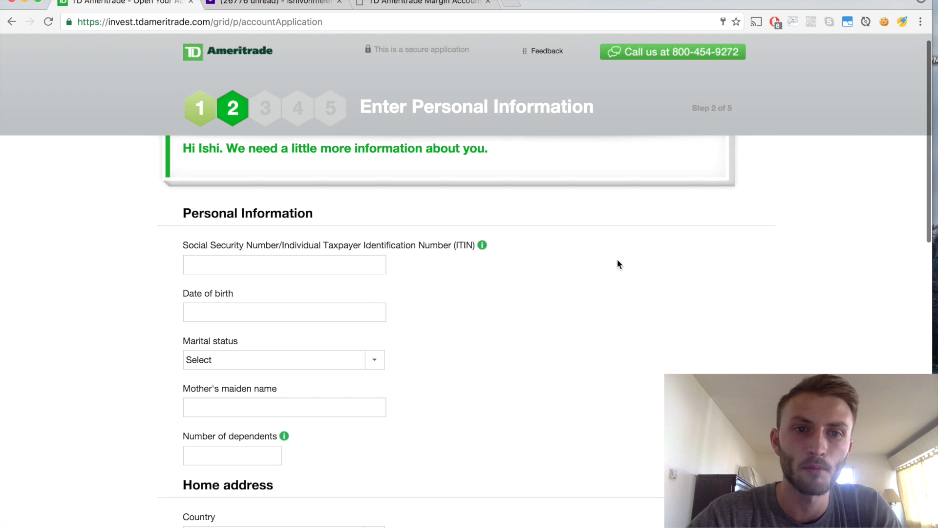
{"action": "scroll", "coordinate": [617, 264], "scroll_direction": "down", "scroll_amount": 1}
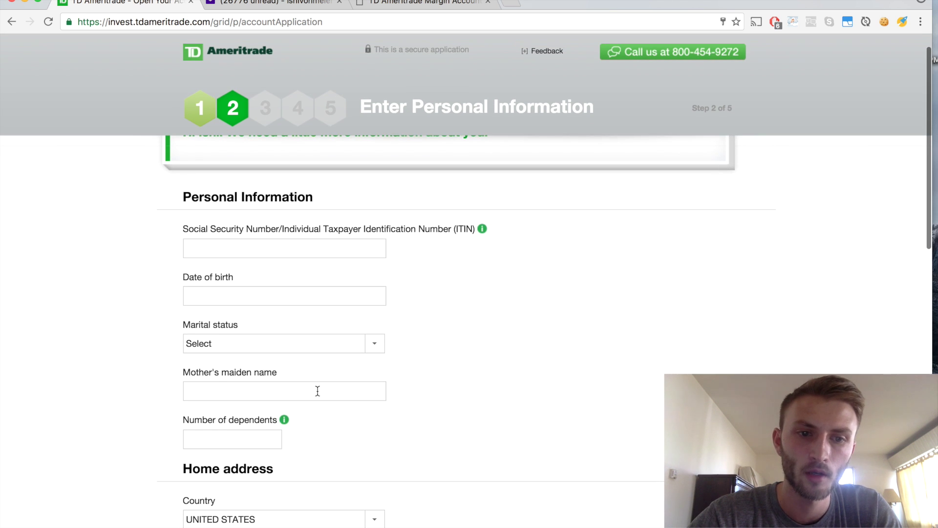
{"action": "scroll", "coordinate": [511, 425], "scroll_direction": "down", "scroll_amount": 4}
{"action": "scroll", "coordinate": [511, 429], "scroll_direction": "up", "scroll_amount": 1}
{"action": "scroll", "coordinate": [511, 429], "scroll_direction": "down", "scroll_amount": 5}
{"action": "scroll", "coordinate": [511, 429], "scroll_direction": "up", "scroll_amount": 1}
{"action": "scroll", "coordinate": [511, 425], "scroll_direction": "up", "scroll_amount": 10}
{"action": "scroll", "coordinate": [511, 425], "scroll_direction": "down", "scroll_amount": 3}
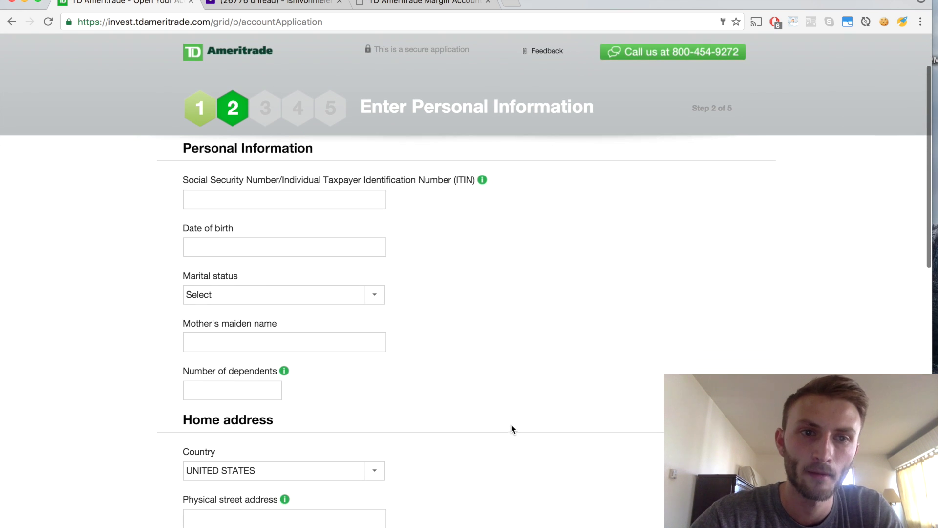
{"action": "scroll", "coordinate": [453, 192], "scroll_direction": "down", "scroll_amount": 15}
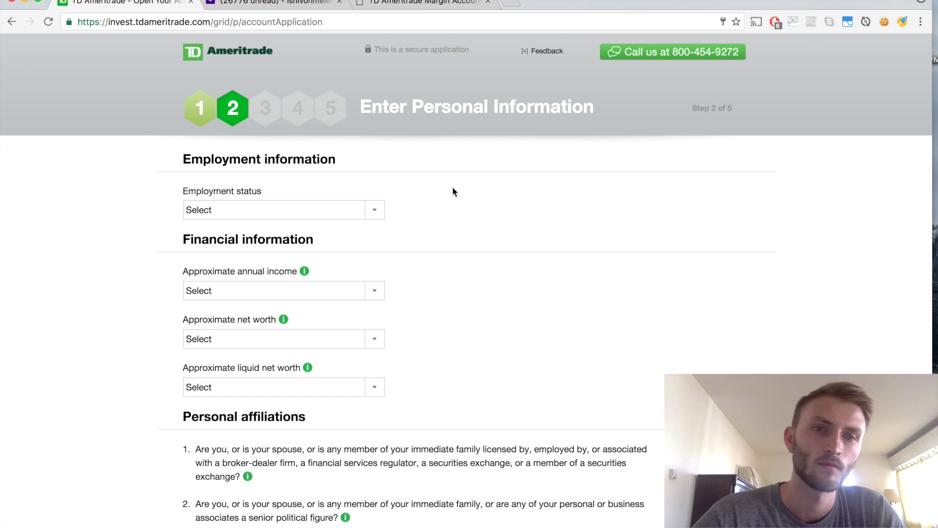
{"action": "scroll", "coordinate": [494, 222], "scroll_direction": "up", "scroll_amount": 2}
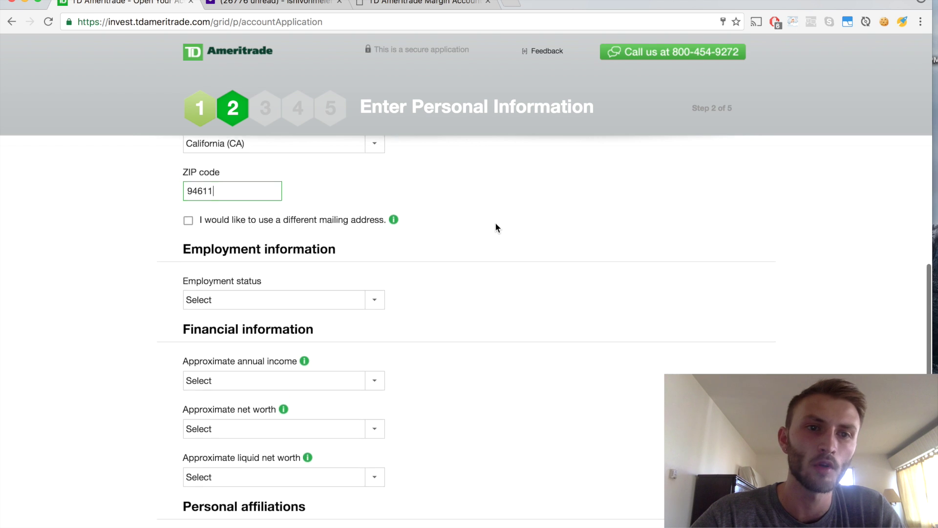
{"action": "scroll", "coordinate": [496, 227], "scroll_direction": "down", "scroll_amount": 3}
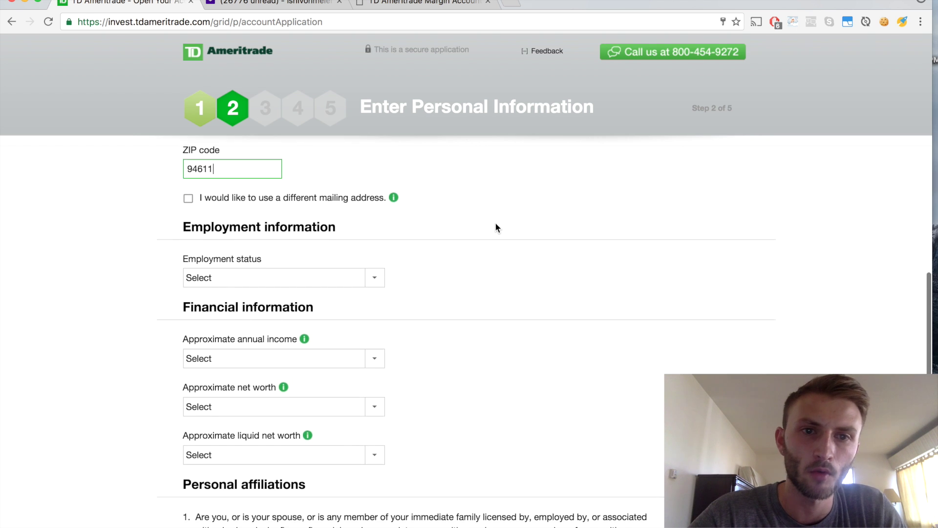
{"action": "scroll", "coordinate": [496, 228], "scroll_direction": "down", "scroll_amount": 1}
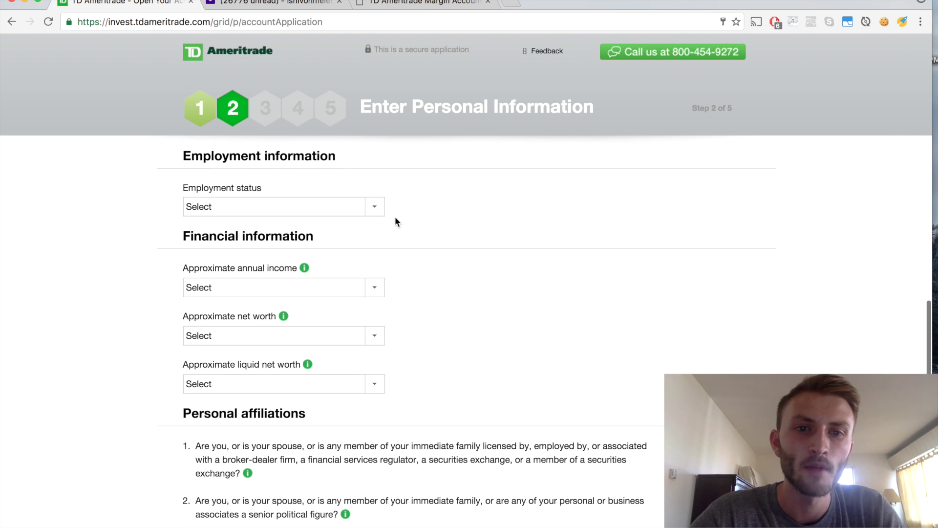
- Set the employment status to Employed
{"action": "left_click", "coordinate": [377, 209]}
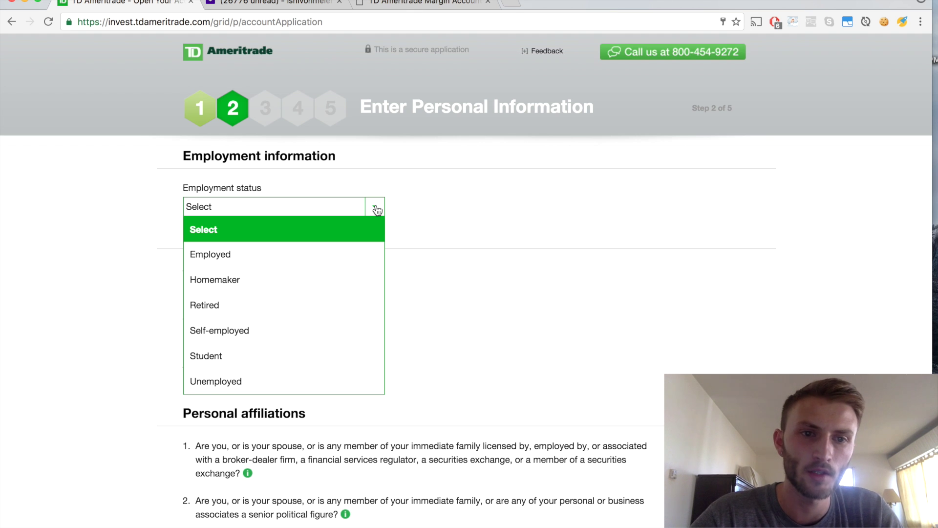
{"action": "left_click", "coordinate": [272, 256]}
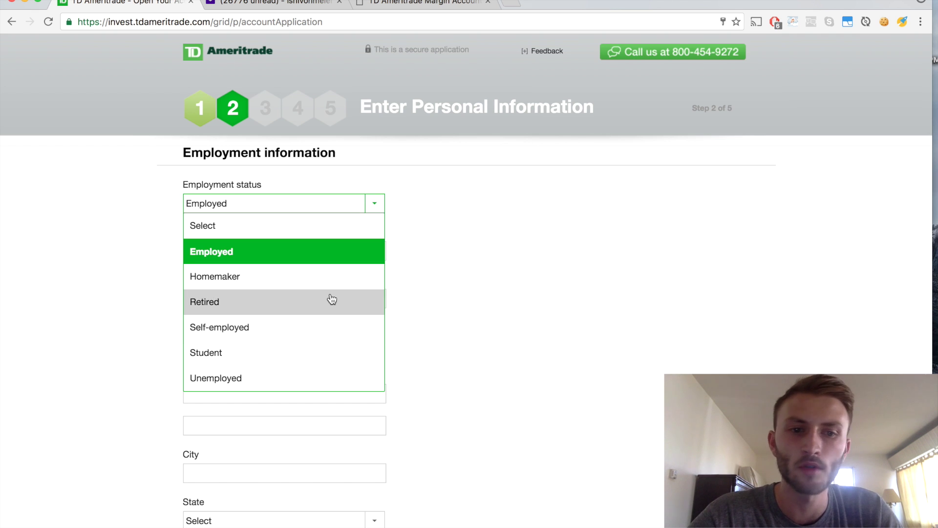
{"action": "left_click", "coordinate": [486, 306]}
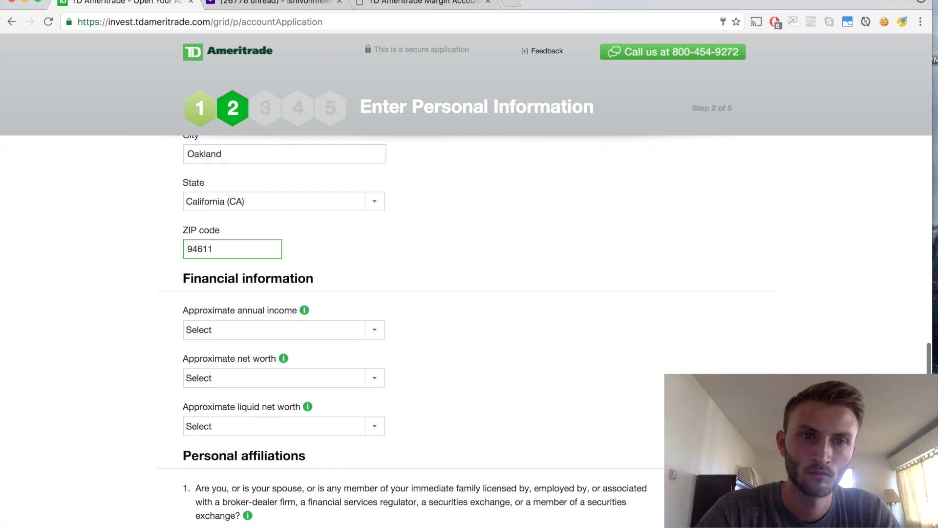
{"action": "scroll", "coordinate": [570, 372], "scroll_direction": "down", "scroll_amount": 3}
{"action": "scroll", "coordinate": [570, 372], "scroll_direction": "down", "scroll_amount": 1}
{"action": "scroll", "coordinate": [528, 250], "scroll_direction": "down", "scroll_amount": 1}
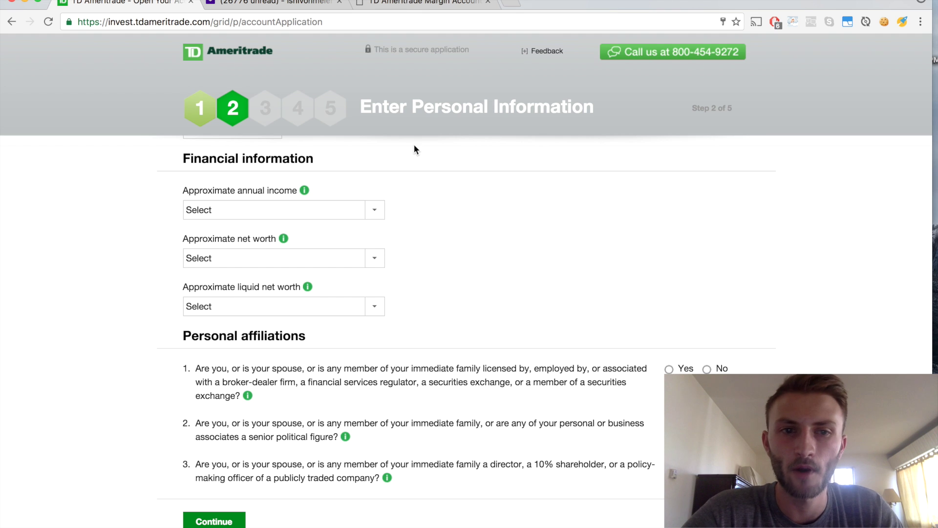
- Set income $100,000 - $249,999, net worth $1,000,000 - $1,999,999, liquid net worth $250,000 - $499,999
{"action": "left_click", "coordinate": [374, 214]}
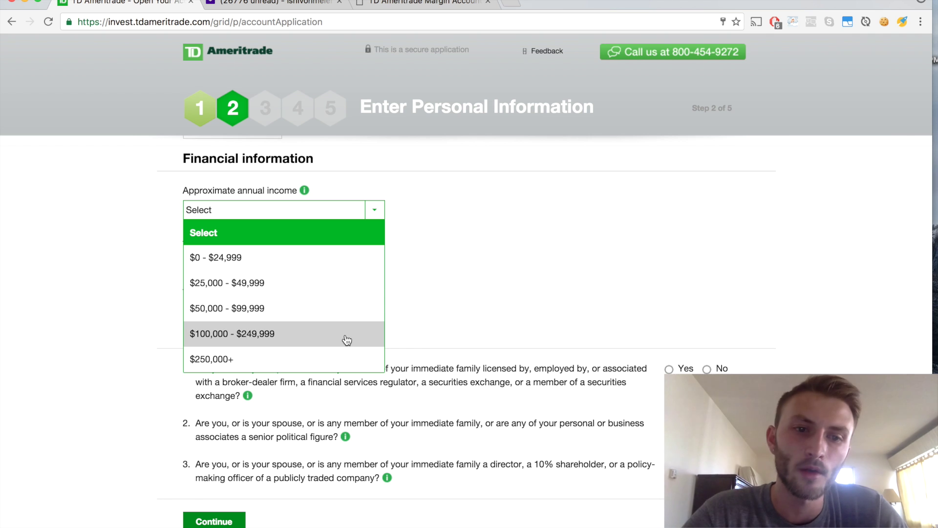
{"action": "left_click", "coordinate": [289, 333]}
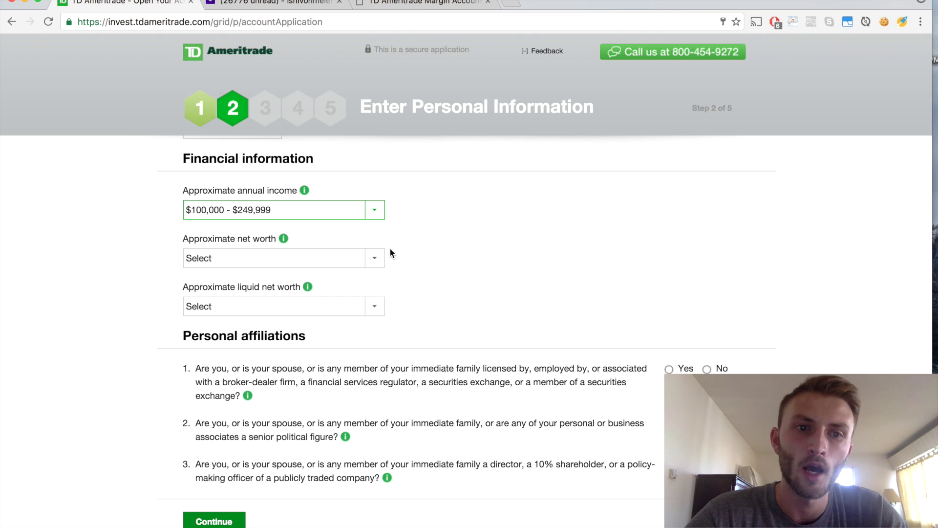
{"action": "left_click", "coordinate": [379, 261]}
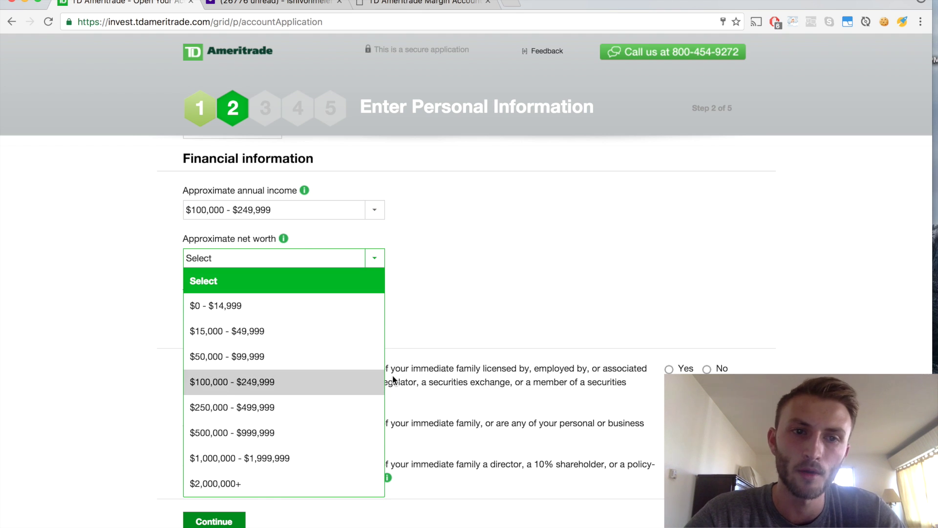
{"action": "left_click", "coordinate": [297, 458]}
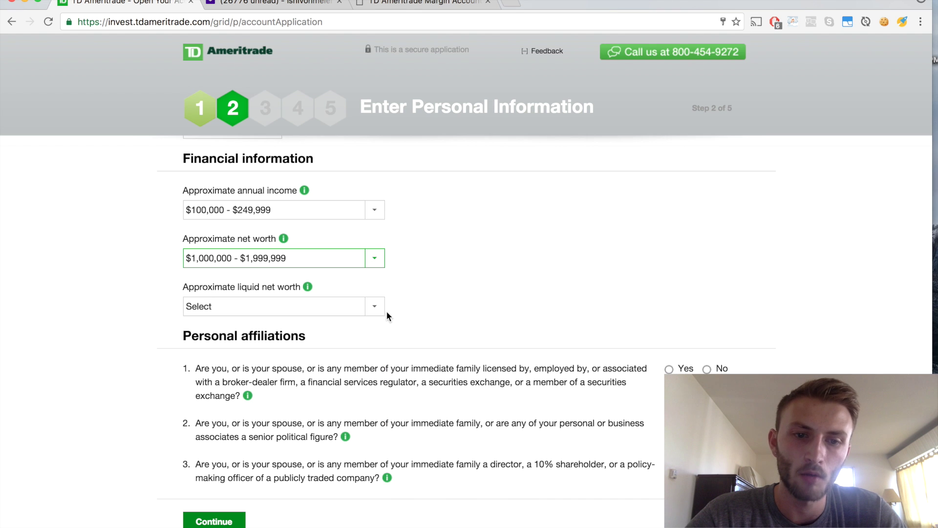
{"action": "left_click", "coordinate": [375, 311]}
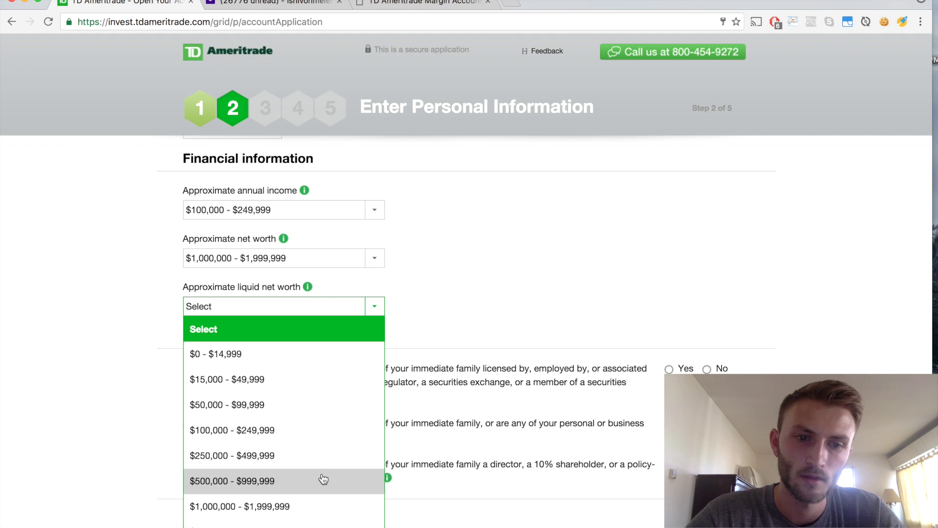
{"action": "left_click", "coordinate": [301, 459]}
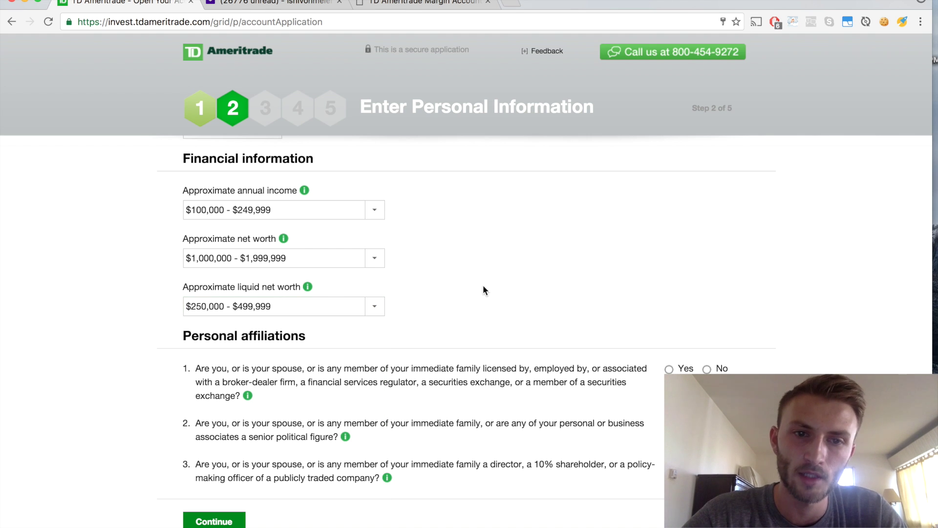
- Answer No to the broker-dealer affiliation question and submit the personal information step
{"action": "scroll", "coordinate": [758, 303], "scroll_direction": "down", "scroll_amount": 2}
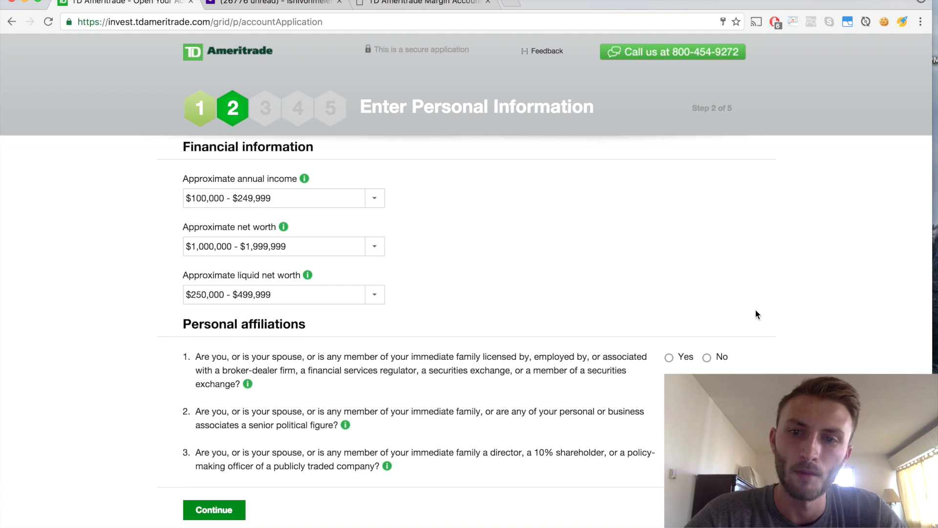
{"action": "left_click", "coordinate": [707, 335]}
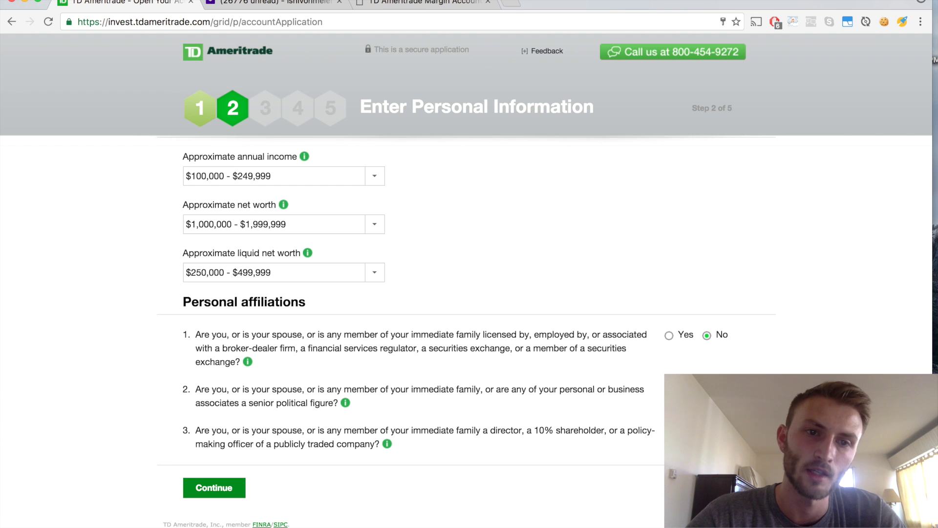
{"action": "left_click", "coordinate": [231, 486]}
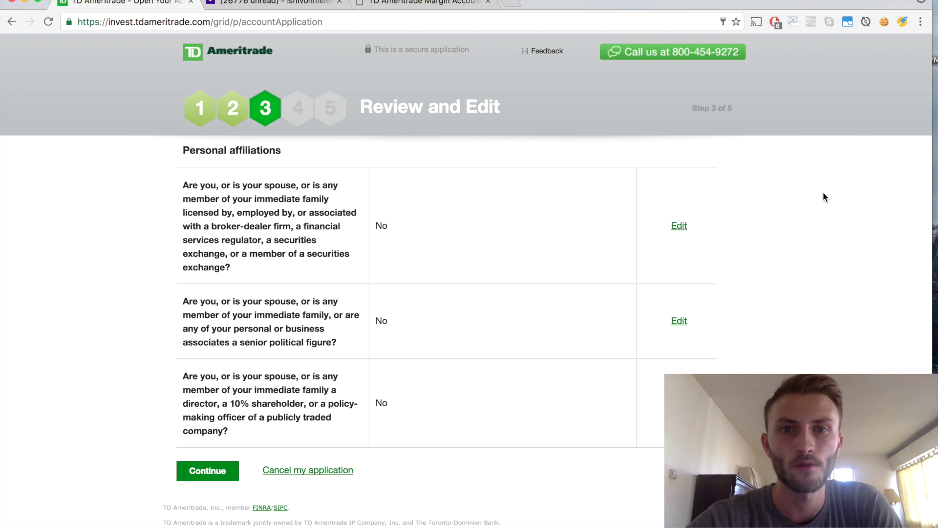
- Confirm the Review and Edit page to proceed to Agree to Terms
{"action": "scroll", "coordinate": [823, 192], "scroll_direction": "up", "scroll_amount": 1}
{"action": "scroll", "coordinate": [823, 191], "scroll_direction": "down", "scroll_amount": 1}
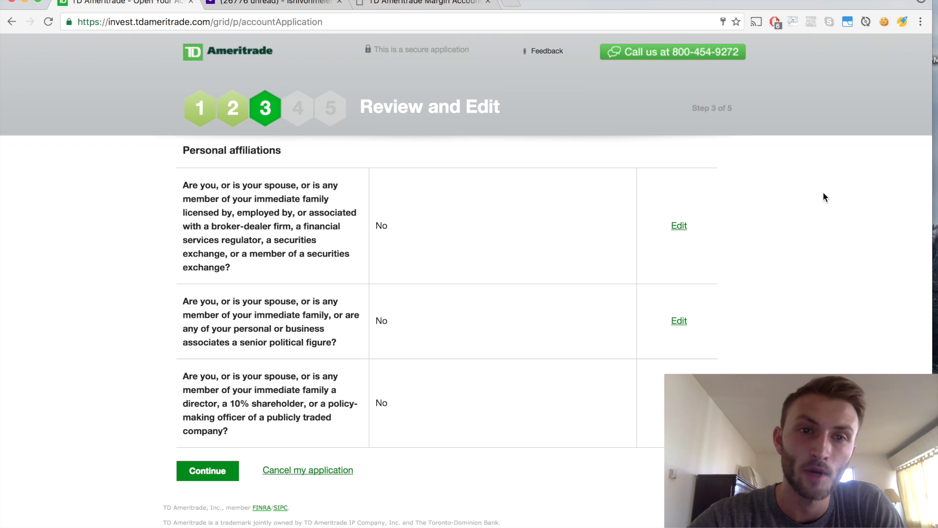
{"action": "left_click", "coordinate": [208, 470]}
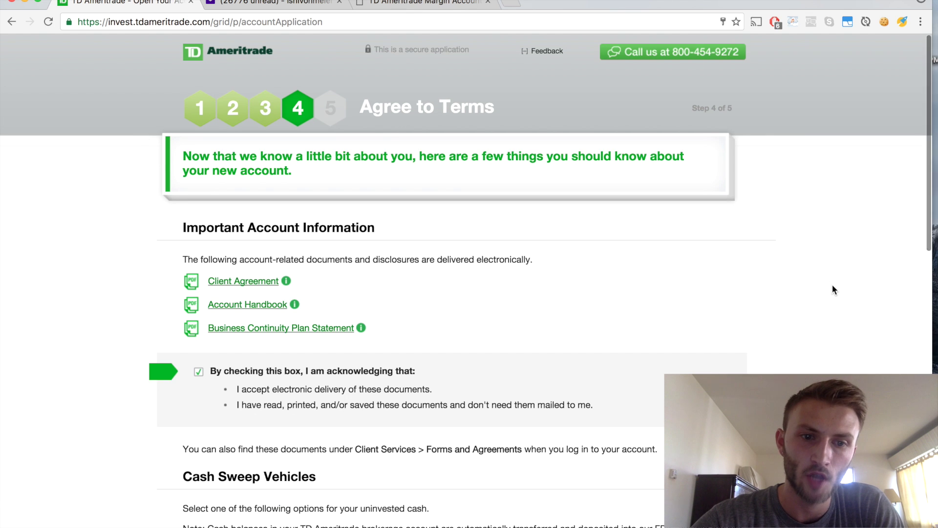
- Agree to the U.S. person and FATCA W-9 statements, then tick the Client Agreement and continue
{"action": "scroll", "coordinate": [787, 341], "scroll_direction": "down", "scroll_amount": 1}
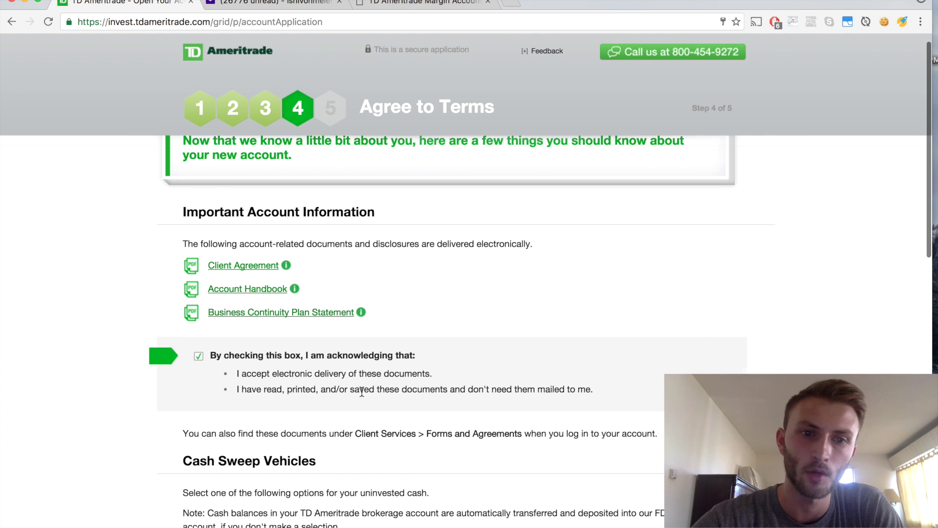
{"action": "scroll", "coordinate": [362, 391], "scroll_direction": "down", "scroll_amount": 4}
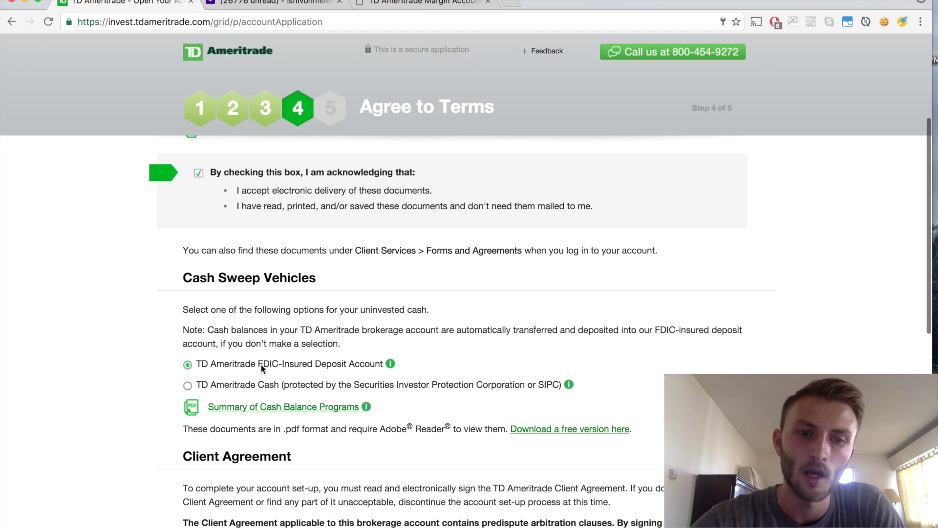
{"action": "scroll", "coordinate": [500, 356], "scroll_direction": "down", "scroll_amount": 1}
{"action": "scroll", "coordinate": [500, 354], "scroll_direction": "down", "scroll_amount": 1}
{"action": "scroll", "coordinate": [480, 288], "scroll_direction": "down", "scroll_amount": 3}
{"action": "scroll", "coordinate": [481, 293], "scroll_direction": "down", "scroll_amount": 2}
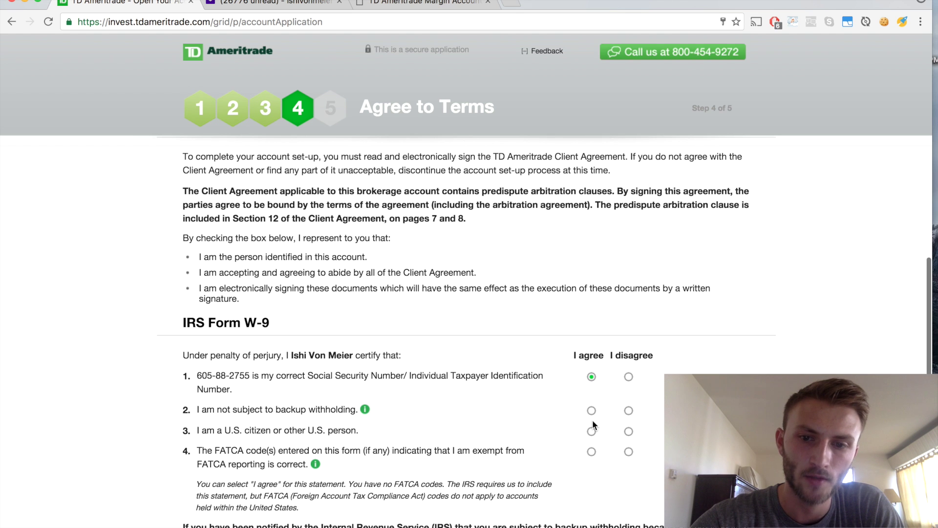
{"action": "left_click", "coordinate": [591, 431]}
{"action": "left_click", "coordinate": [592, 451]}
{"action": "scroll", "coordinate": [592, 451], "scroll_direction": "down", "scroll_amount": 4}
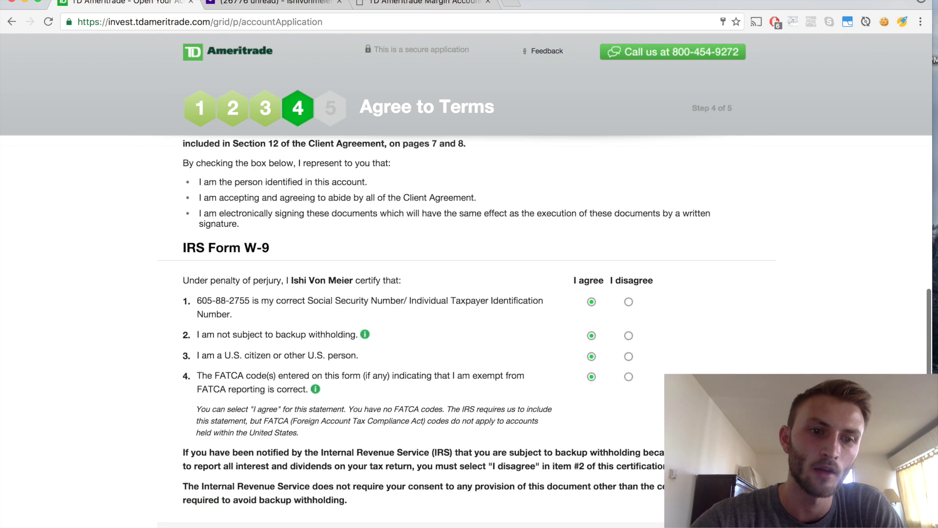
{"action": "scroll", "coordinate": [268, 331], "scroll_direction": "up", "scroll_amount": 2}
{"action": "scroll", "coordinate": [266, 326], "scroll_direction": "down", "scroll_amount": 2}
{"action": "left_click", "coordinate": [199, 424]}
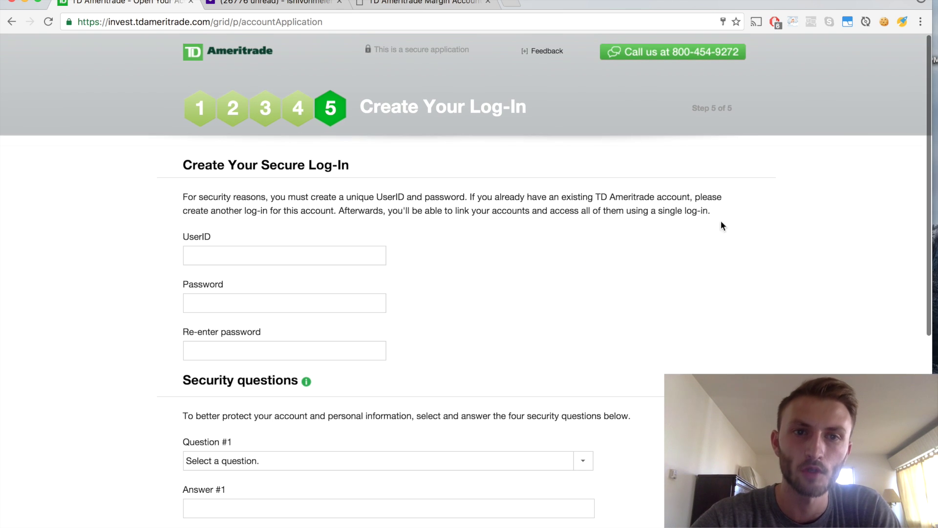
- Finish the fourth security answer and submit the log-in details to open the account
{"action": "scroll", "coordinate": [571, 323], "scroll_direction": "up", "scroll_amount": 1}
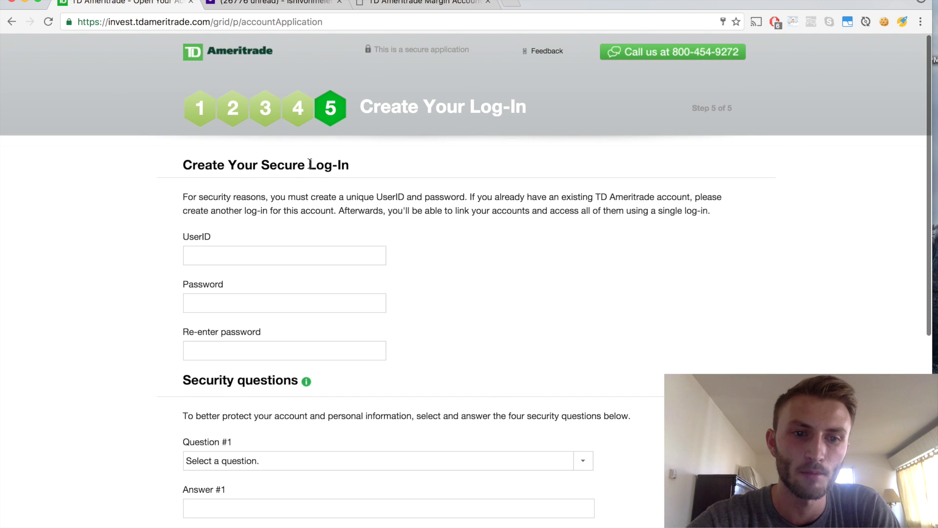
{"action": "scroll", "coordinate": [335, 354], "scroll_direction": "down", "scroll_amount": 8}
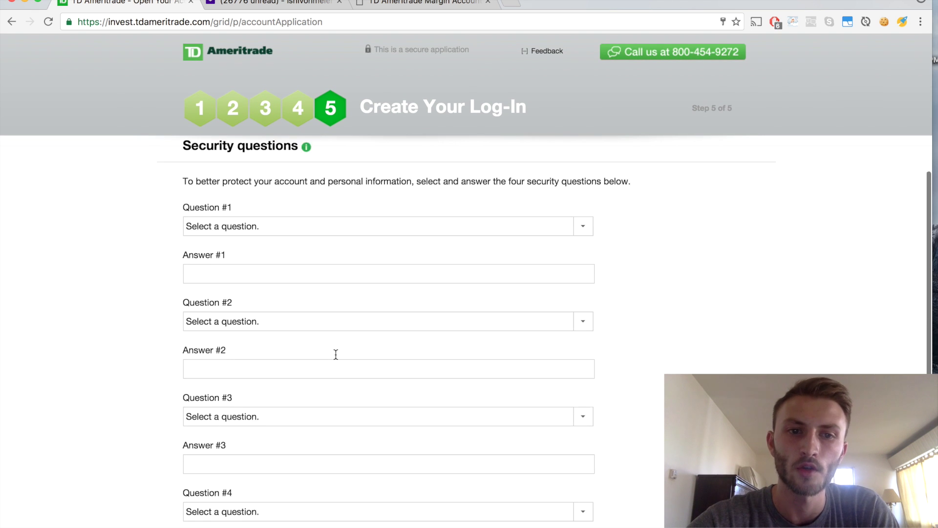
{"action": "scroll", "coordinate": [335, 354], "scroll_direction": "up", "scroll_amount": 8}
{"action": "scroll", "coordinate": [335, 358], "scroll_direction": "down", "scroll_amount": 1}
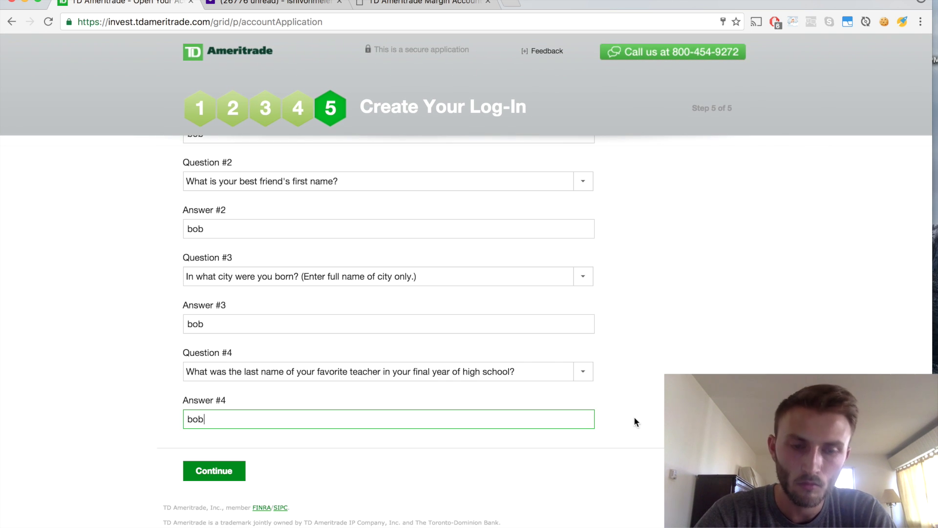
{"action": "left_click", "coordinate": [634, 420]}
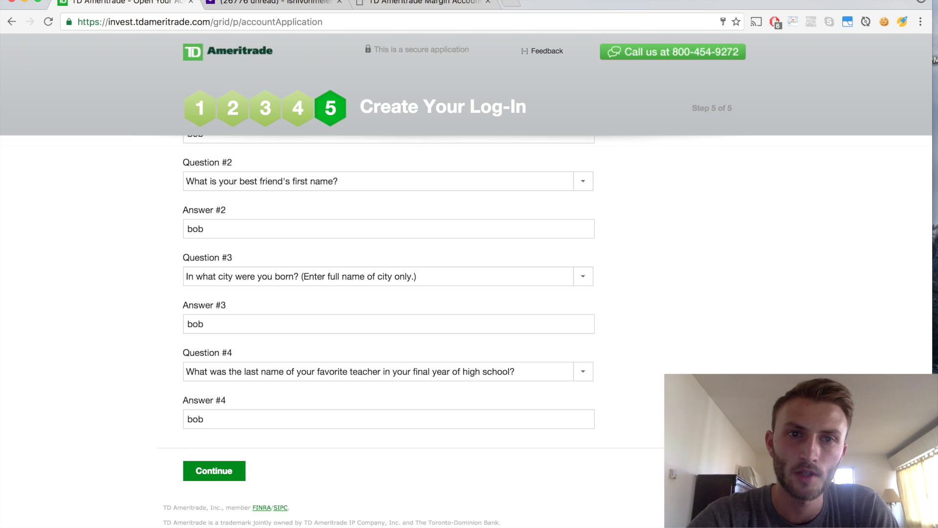
{"action": "left_click", "coordinate": [213, 469]}
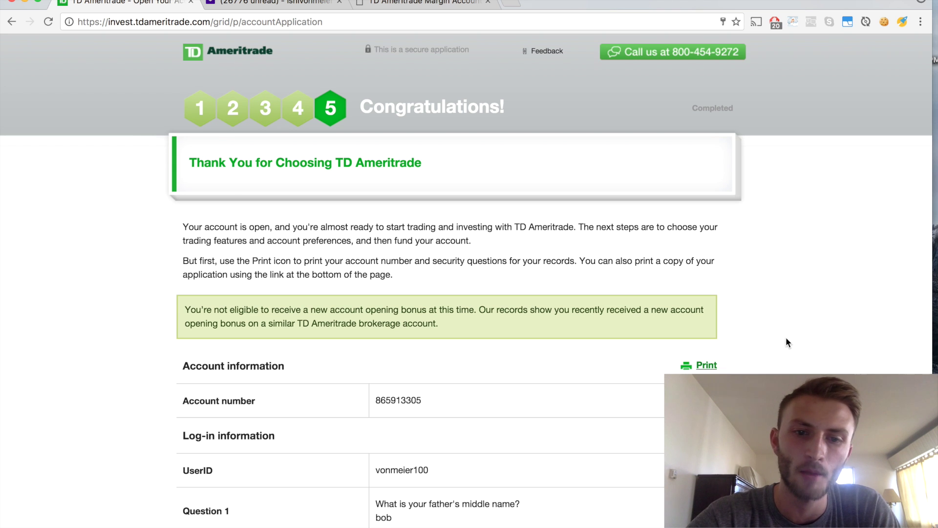
- Continue from the Congratulations summary to the Finalize Your Account page
{"action": "scroll", "coordinate": [785, 336], "scroll_direction": "down", "scroll_amount": 6}
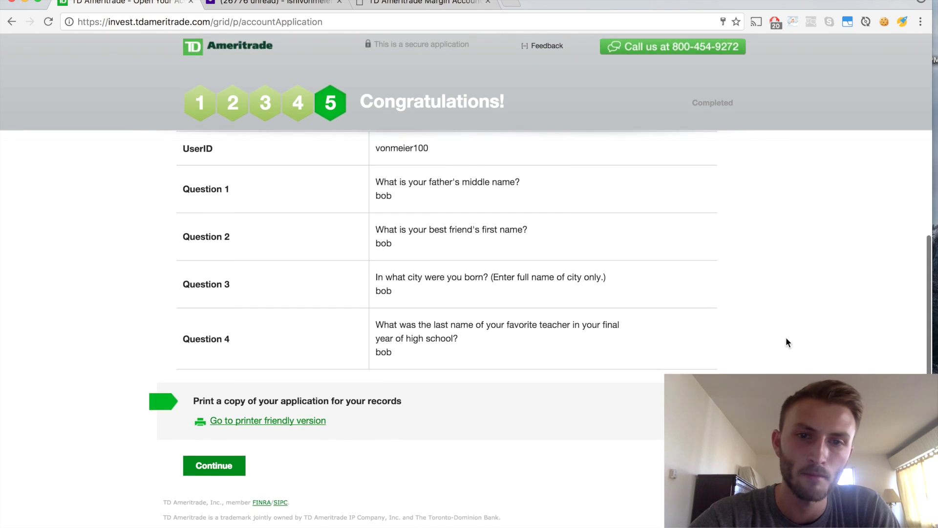
{"action": "left_click", "coordinate": [227, 469]}
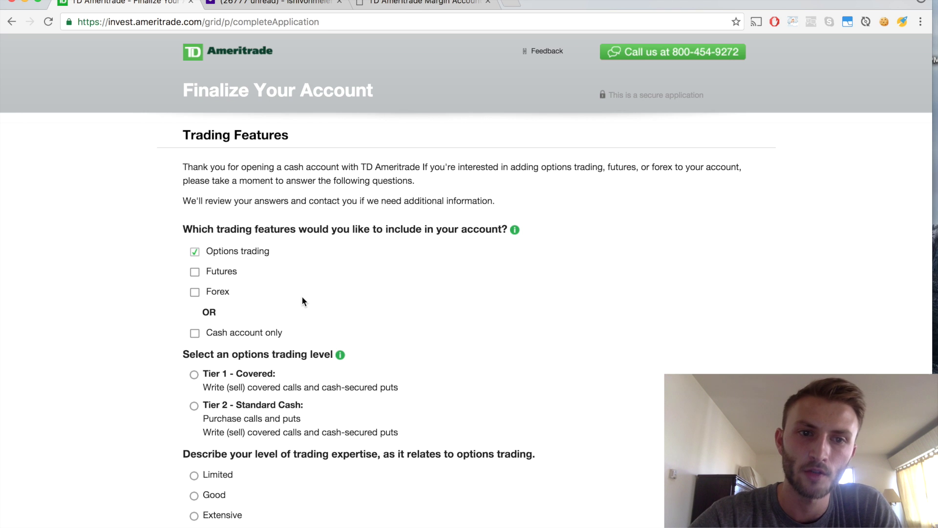
- Choose the Tier 2 - Standard Cash options level and report 3 - 5 years of options experience
{"action": "scroll", "coordinate": [301, 295], "scroll_direction": "down", "scroll_amount": 3}
{"action": "left_click", "coordinate": [194, 292]}
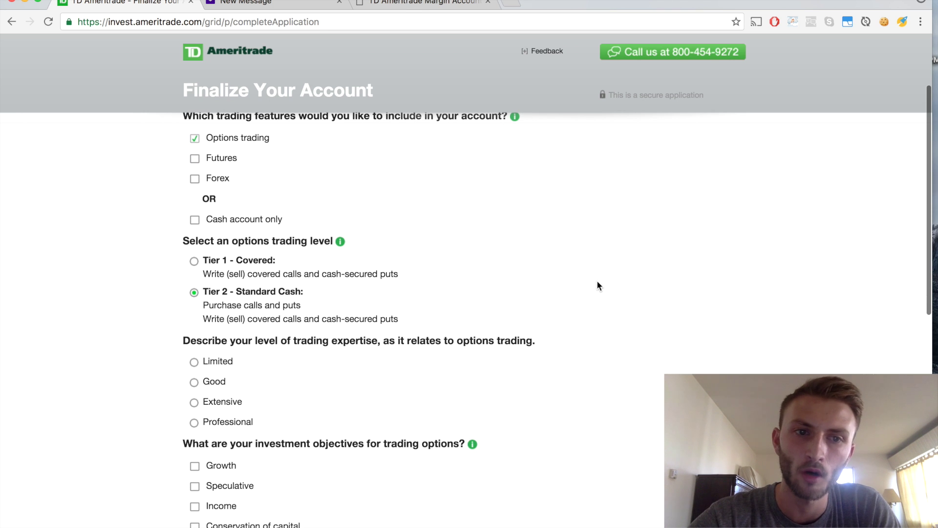
{"action": "scroll", "coordinate": [596, 283], "scroll_direction": "down", "scroll_amount": 2}
{"action": "scroll", "coordinate": [597, 286], "scroll_direction": "down", "scroll_amount": 1}
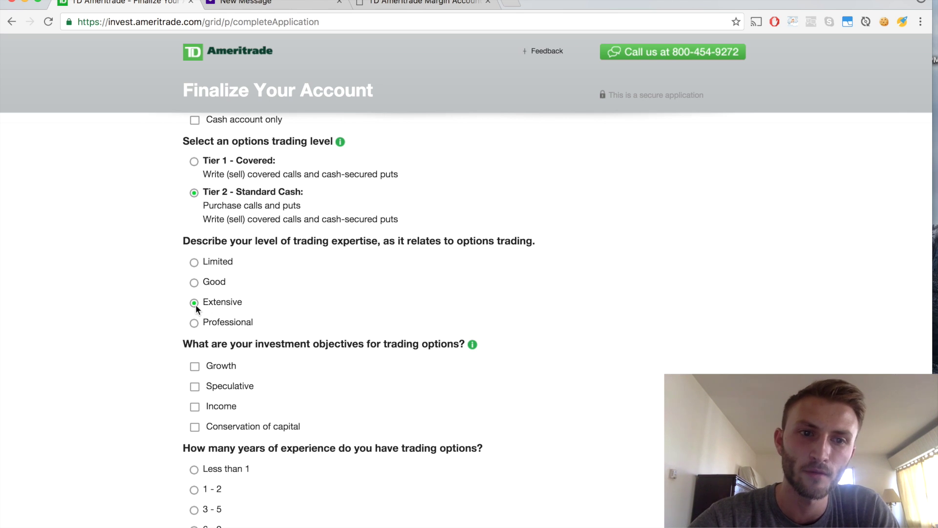
{"action": "scroll", "coordinate": [623, 327], "scroll_direction": "down", "scroll_amount": 3}
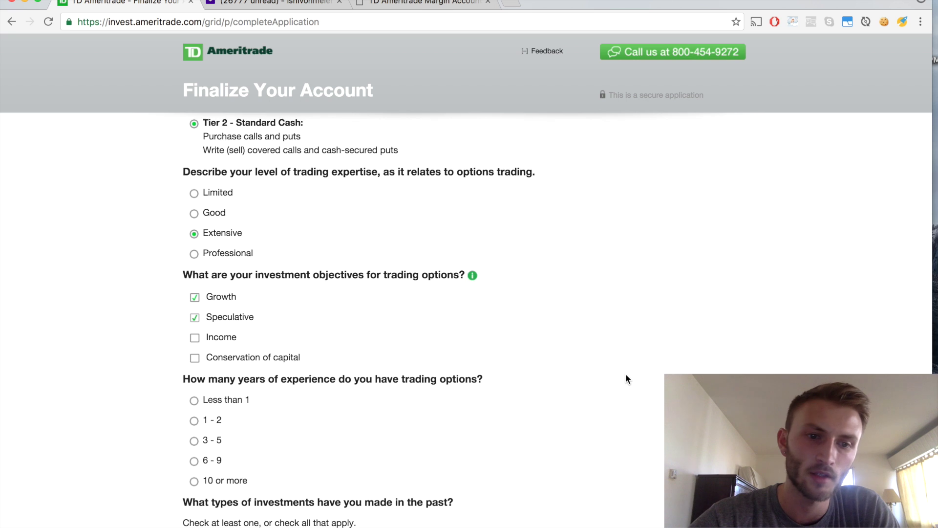
{"action": "scroll", "coordinate": [625, 374], "scroll_direction": "down", "scroll_amount": 1}
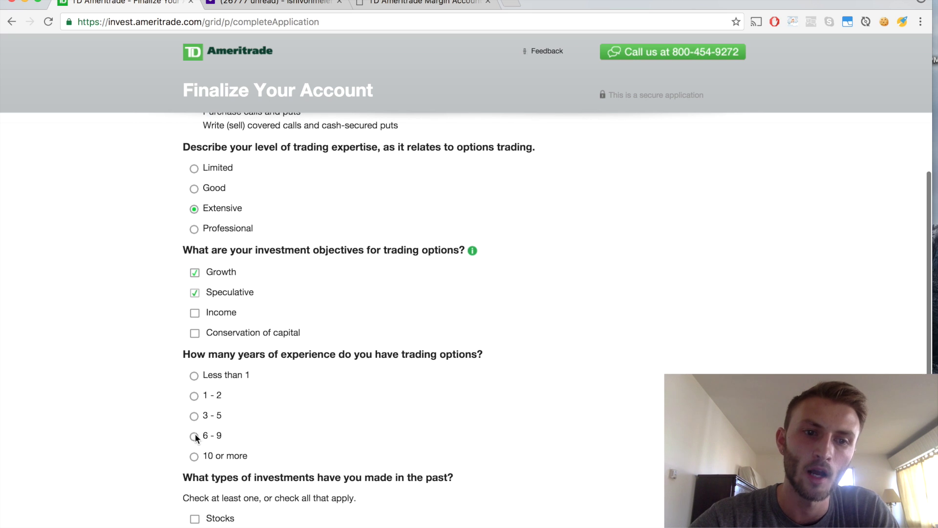
{"action": "left_click", "coordinate": [194, 416]}
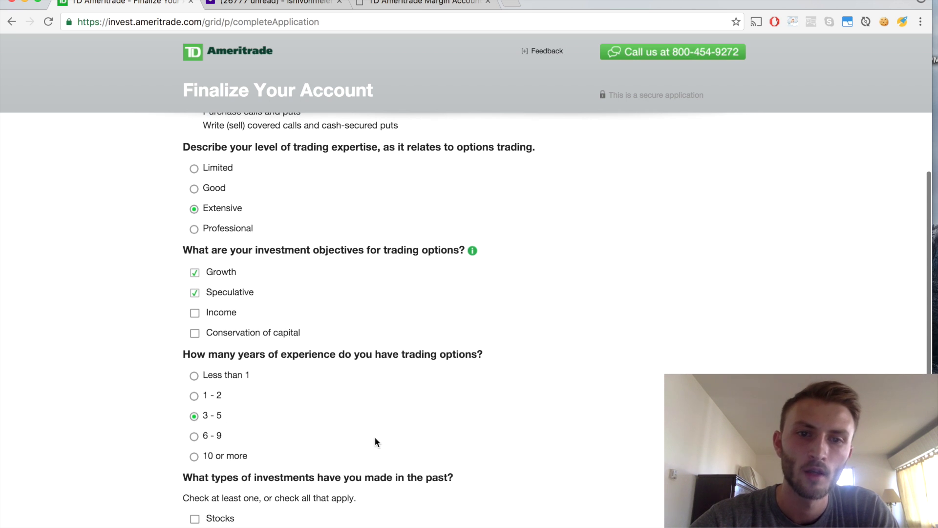
- Mark Stocks and Bonds as past investments, acknowledge the disclosures, and submit the options application
{"action": "scroll", "coordinate": [608, 409], "scroll_direction": "down", "scroll_amount": 8}
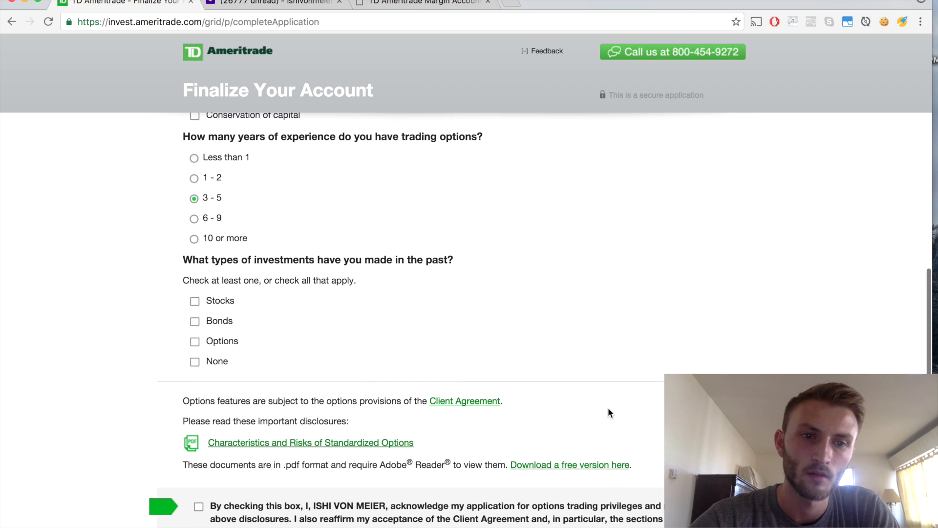
{"action": "left_click", "coordinate": [194, 302]}
{"action": "left_click", "coordinate": [194, 322]}
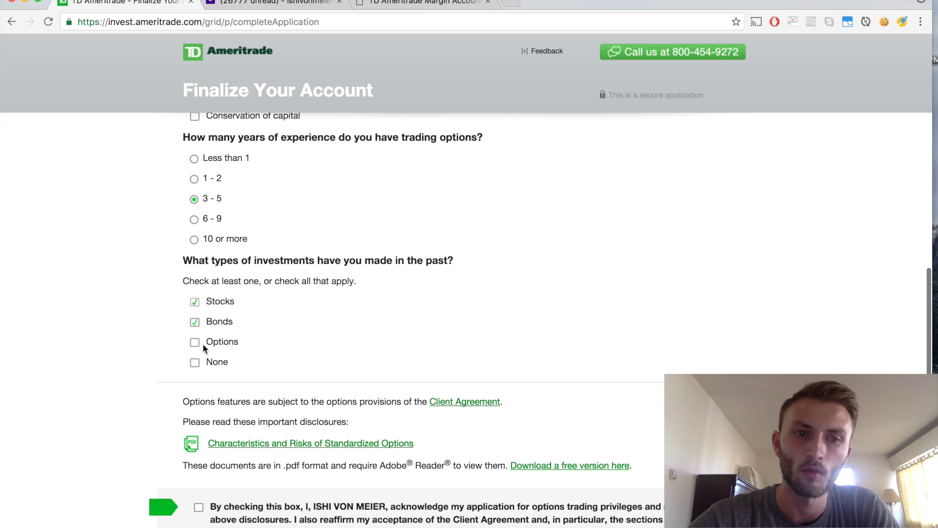
{"action": "scroll", "coordinate": [702, 289], "scroll_direction": "up", "scroll_amount": 2}
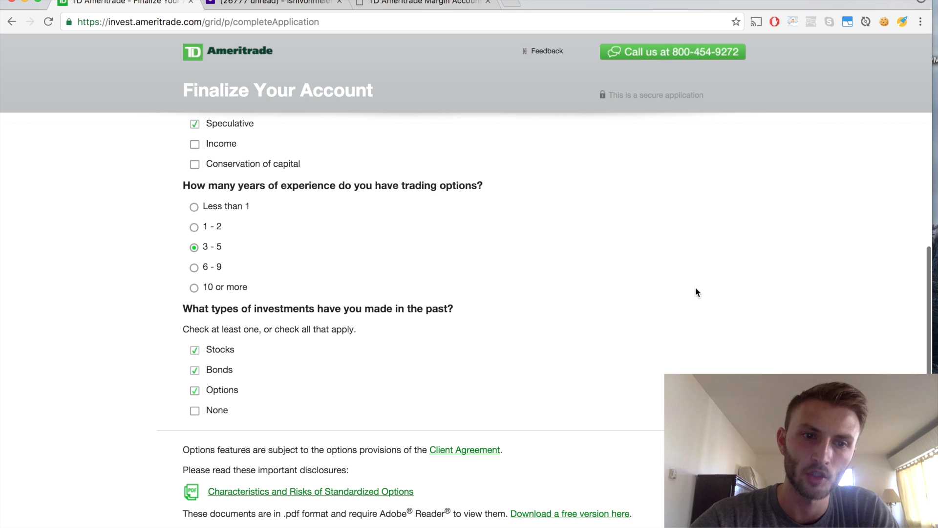
{"action": "scroll", "coordinate": [382, 462], "scroll_direction": "down", "scroll_amount": 6}
{"action": "left_click", "coordinate": [199, 383]}
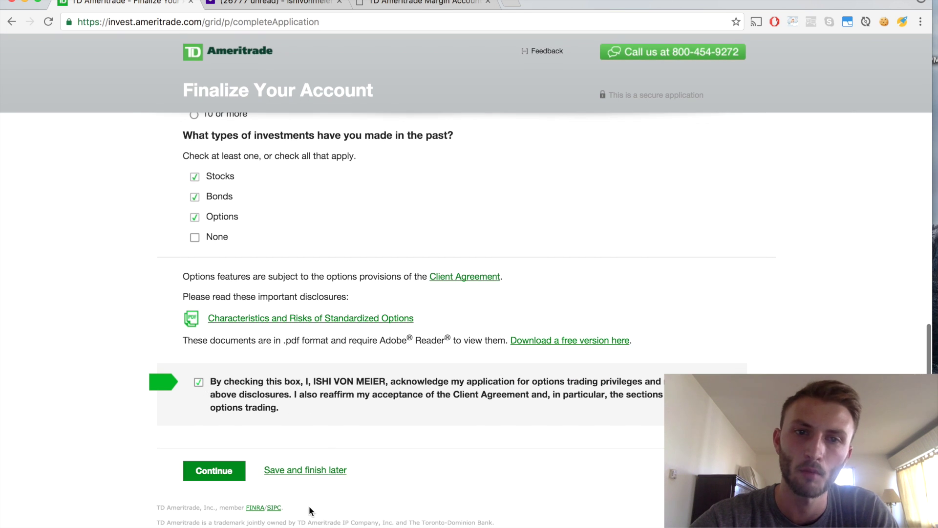
{"action": "left_click", "coordinate": [214, 471]}
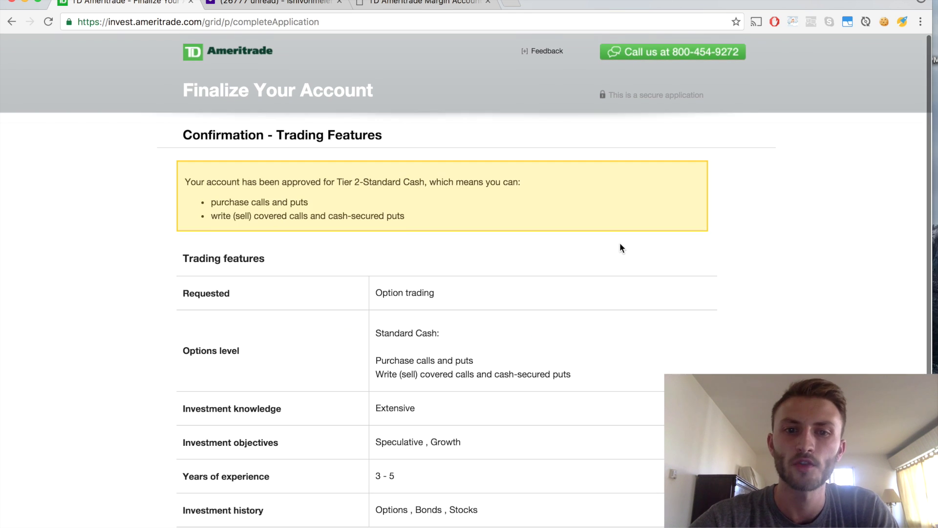
- Continue past the Confirmation - Trading Features page to the Fund Your Account page
{"action": "scroll", "coordinate": [757, 294], "scroll_direction": "down", "scroll_amount": 1}
{"action": "scroll", "coordinate": [757, 294], "scroll_direction": "up", "scroll_amount": 1}
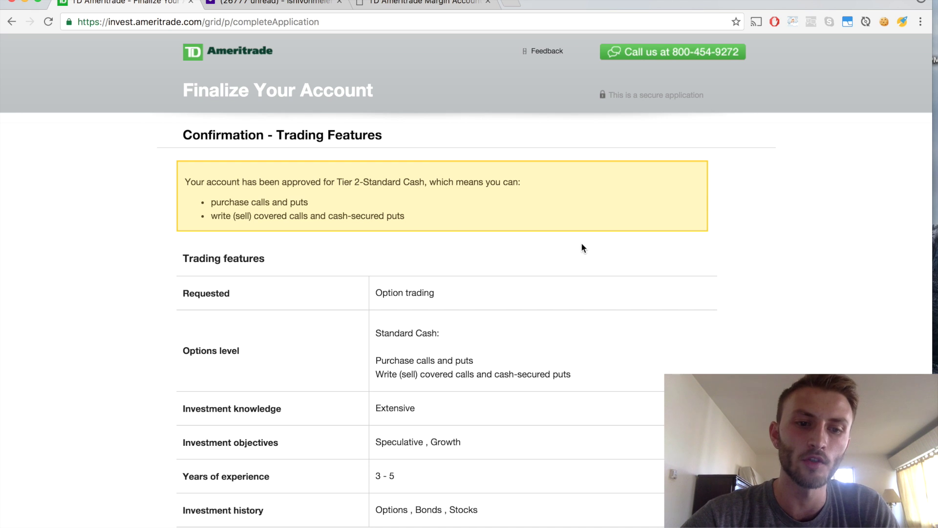
{"action": "scroll", "coordinate": [637, 249], "scroll_direction": "down", "scroll_amount": 3}
{"action": "left_click", "coordinate": [225, 473]}
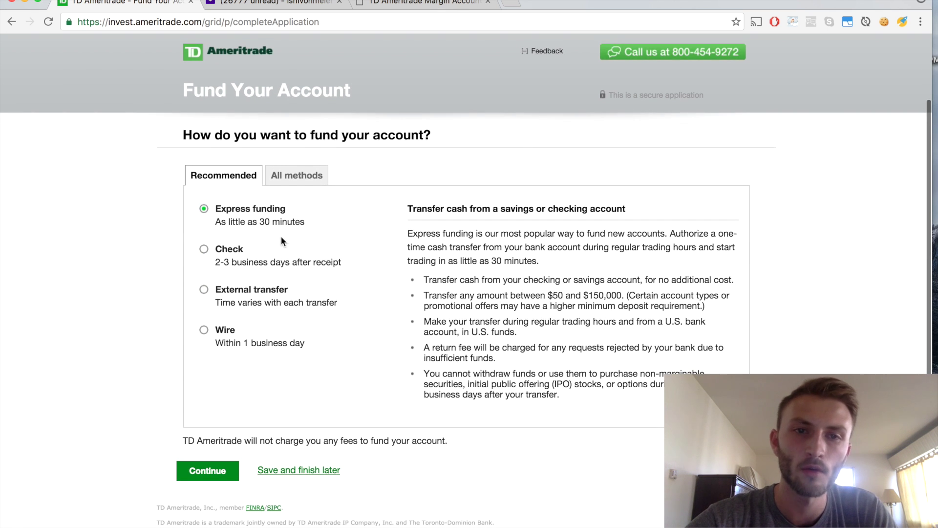
- Proceed with Express funding and select the Transfer amount field on the cash transfer form
{"action": "left_click", "coordinate": [216, 470]}
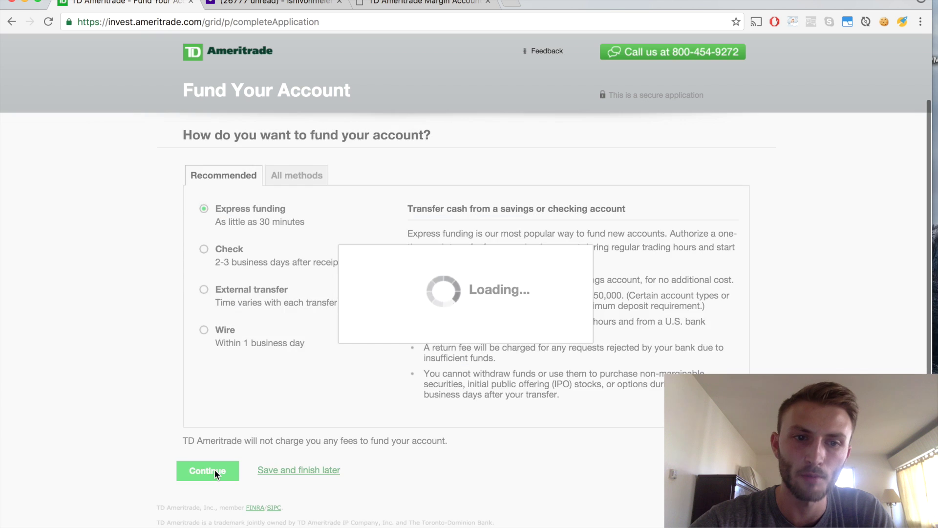
{"action": "scroll", "coordinate": [658, 323], "scroll_direction": "down", "scroll_amount": 5}
{"action": "scroll", "coordinate": [635, 424], "scroll_direction": "down", "scroll_amount": 7}
{"action": "scroll", "coordinate": [636, 425], "scroll_direction": "up", "scroll_amount": 10}
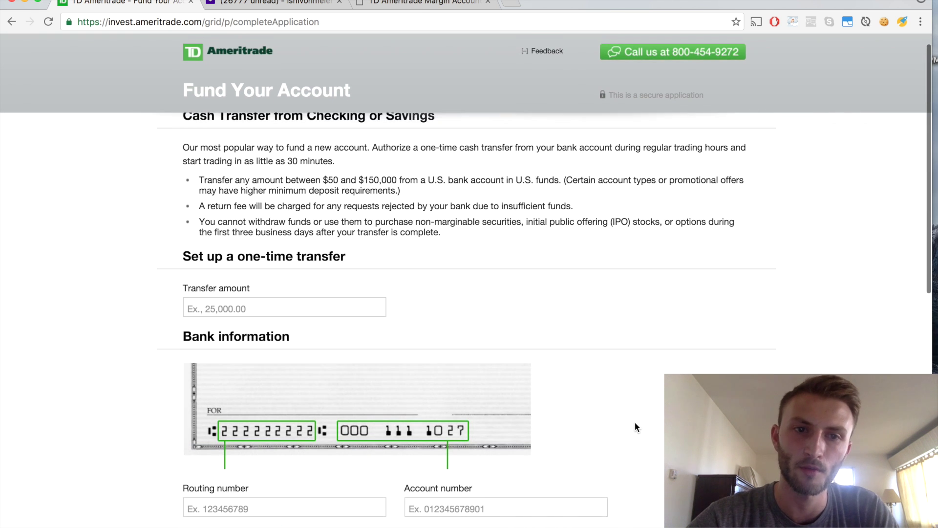
{"action": "scroll", "coordinate": [635, 426], "scroll_direction": "up", "scroll_amount": 1}
{"action": "left_click", "coordinate": [308, 317]}
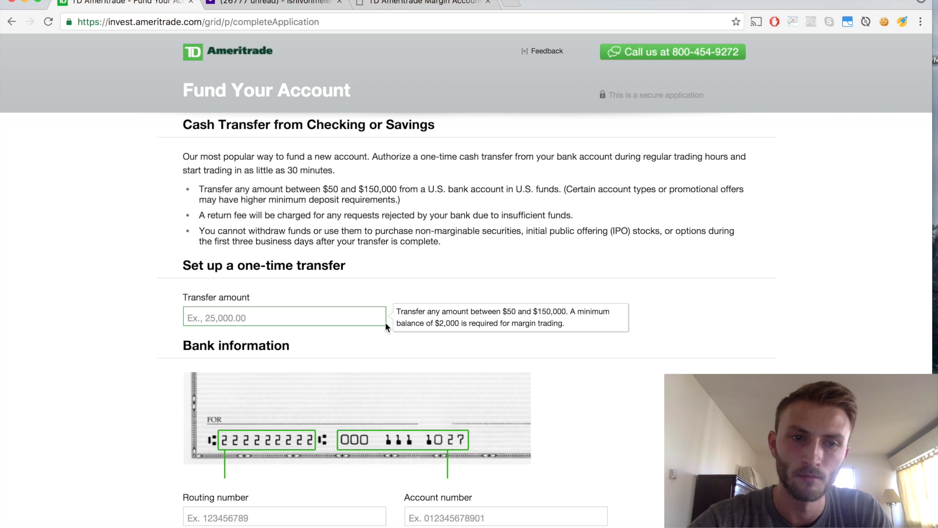
- Read the TD Ameritrade email in Gmail confirming options trading approval
{"action": "scroll", "coordinate": [601, 391], "scroll_direction": "down", "scroll_amount": 10}
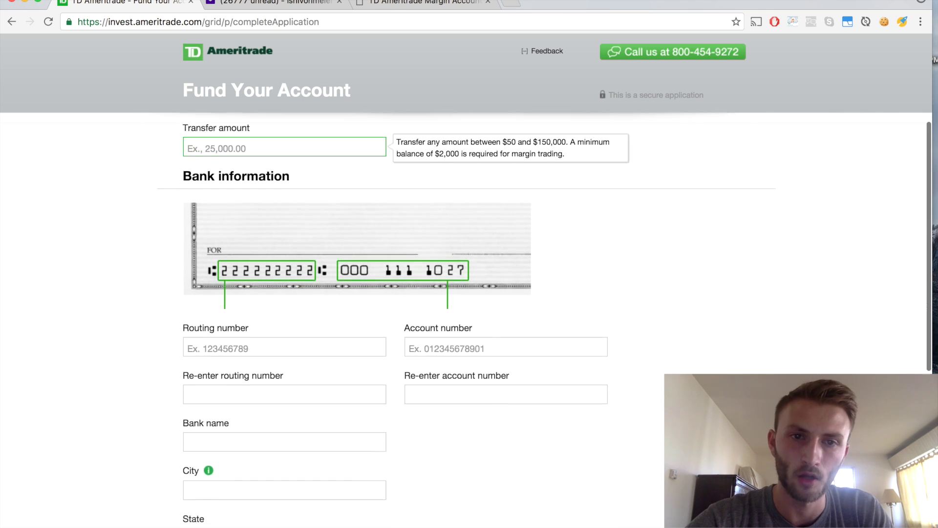
{"action": "scroll", "coordinate": [469, 318], "scroll_direction": "down", "scroll_amount": 4}
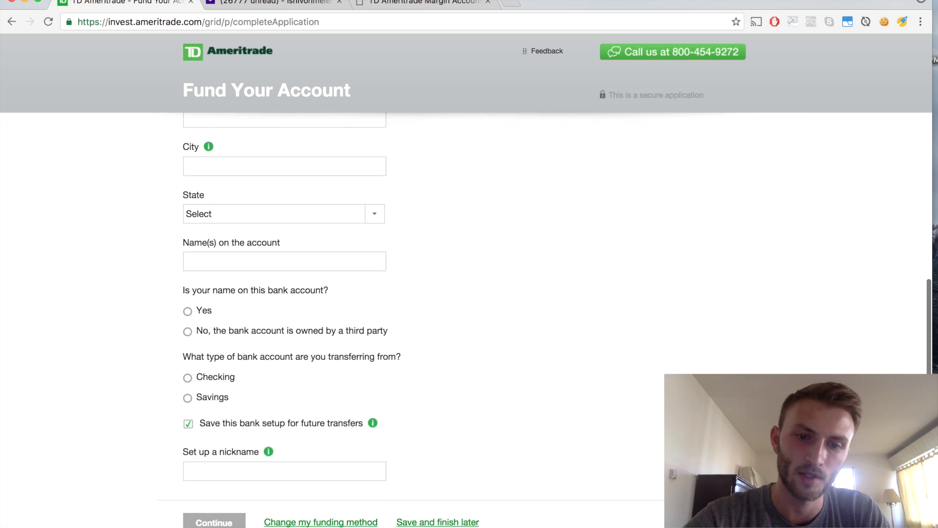
{"action": "scroll", "coordinate": [469, 317], "scroll_direction": "up", "scroll_amount": 3}
{"action": "scroll", "coordinate": [469, 318], "scroll_direction": "down", "scroll_amount": 4}
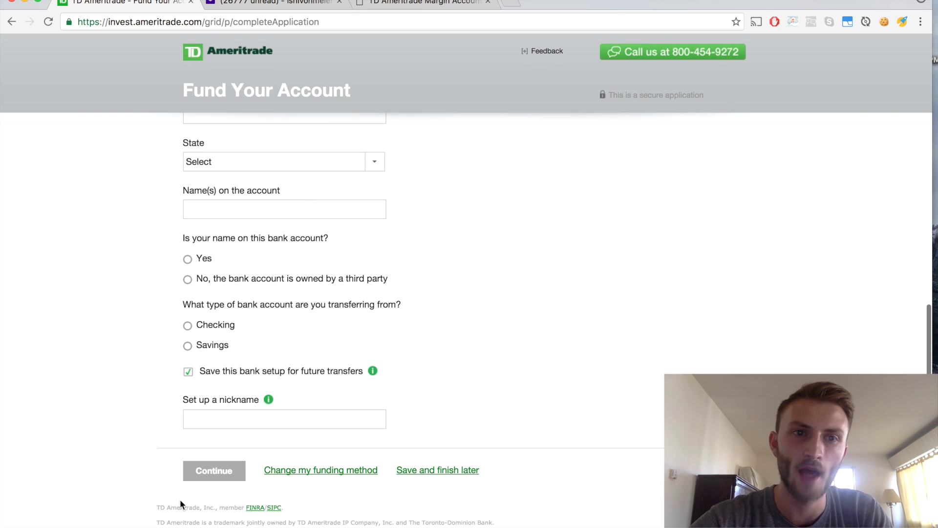
{"action": "scroll", "coordinate": [579, 318], "scroll_direction": "up", "scroll_amount": 12}
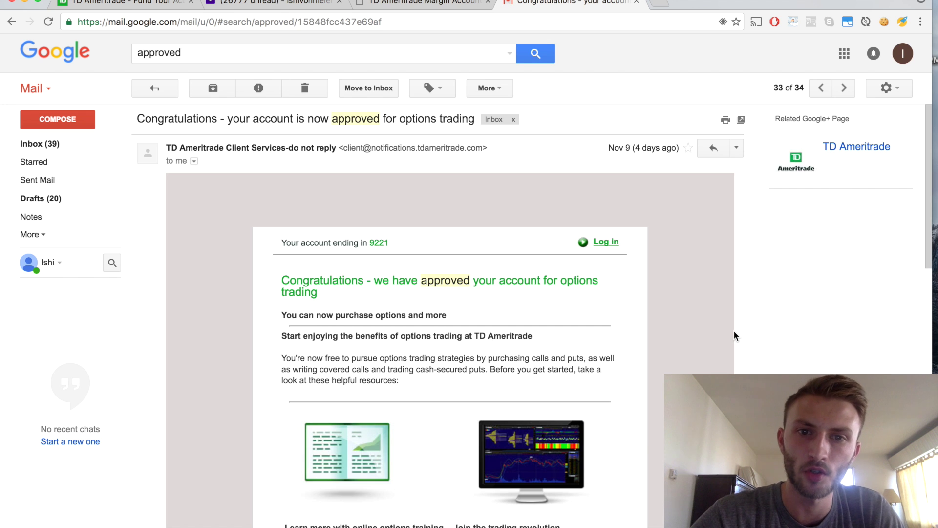
{"action": "scroll", "coordinate": [734, 335], "scroll_direction": "down", "scroll_amount": 4}
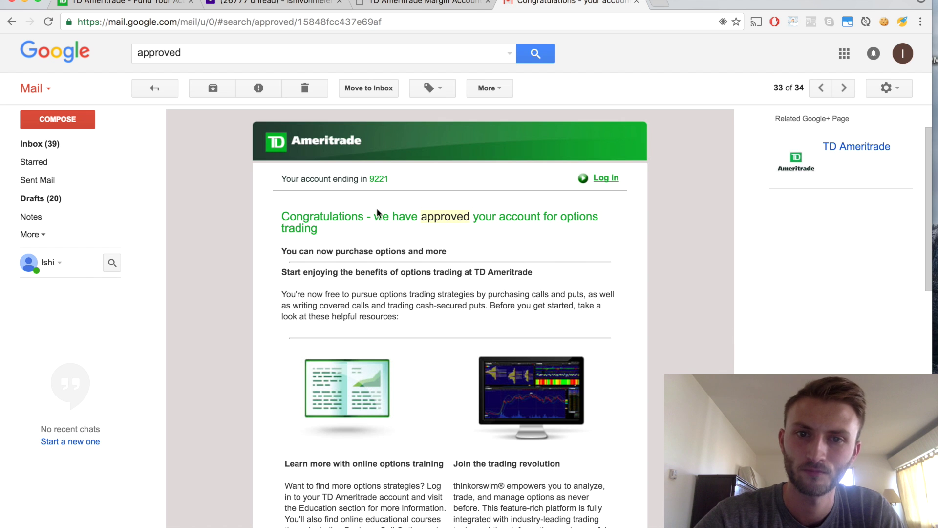
{"action": "scroll", "coordinate": [601, 306], "scroll_direction": "down", "scroll_amount": 1}
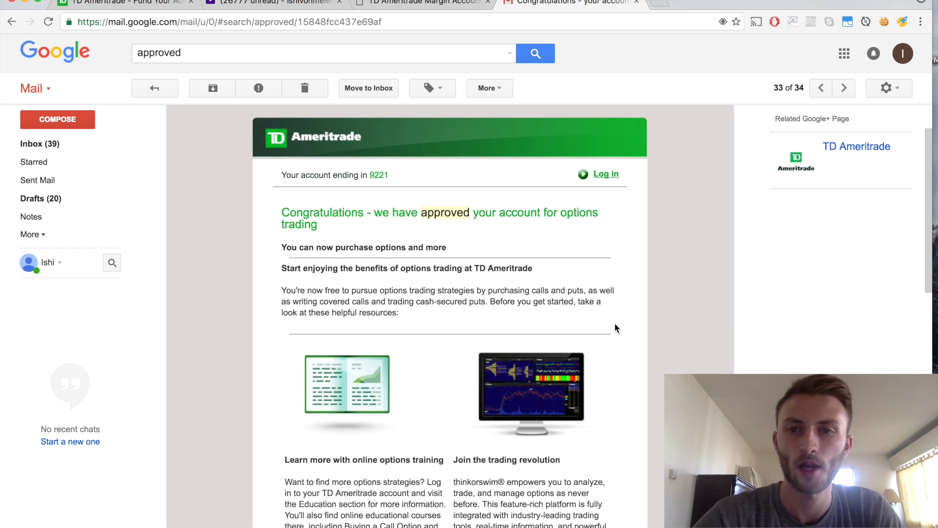